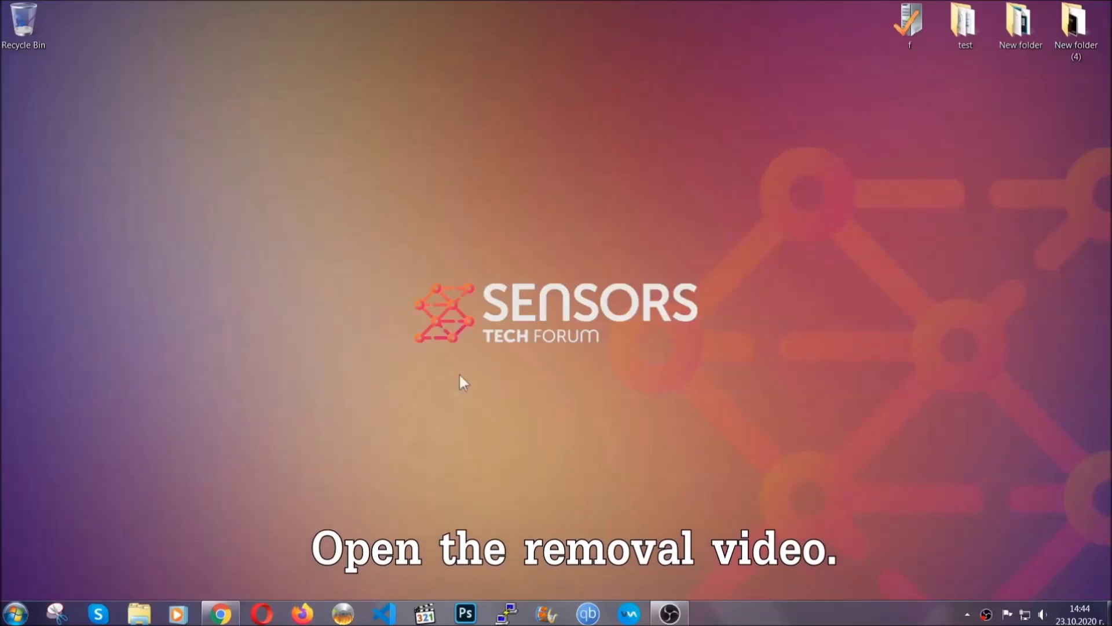
# Bring up Chrome and launch the downloaded SpyHunter-Installer.exe.
pyautogui.click(219, 614)
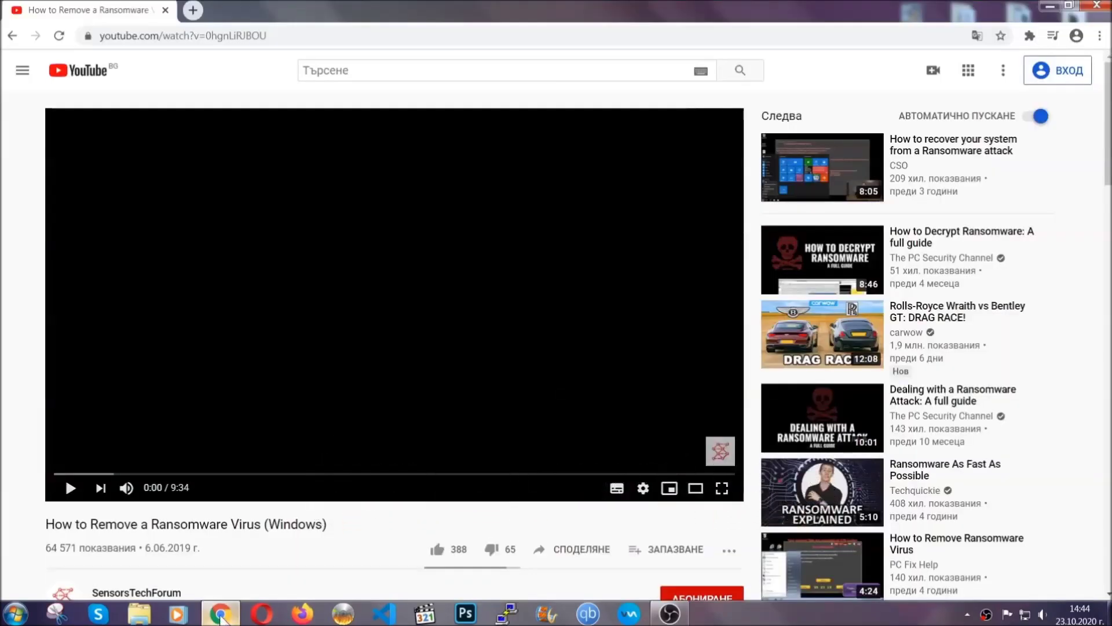
pyautogui.scroll(-3, 209, 435)
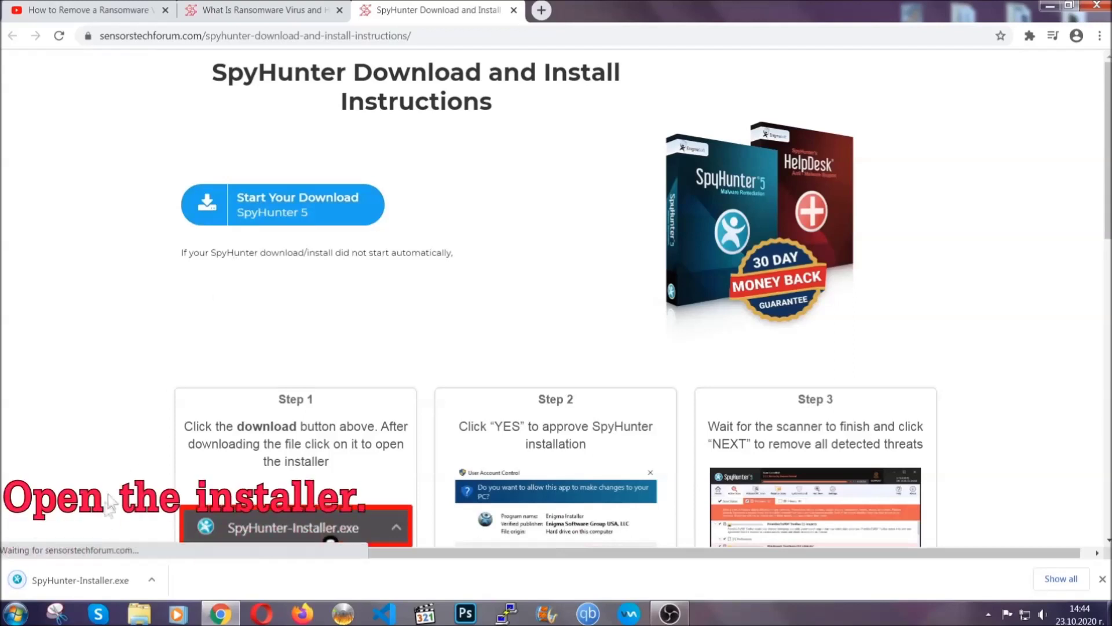
pyautogui.click(79, 578)
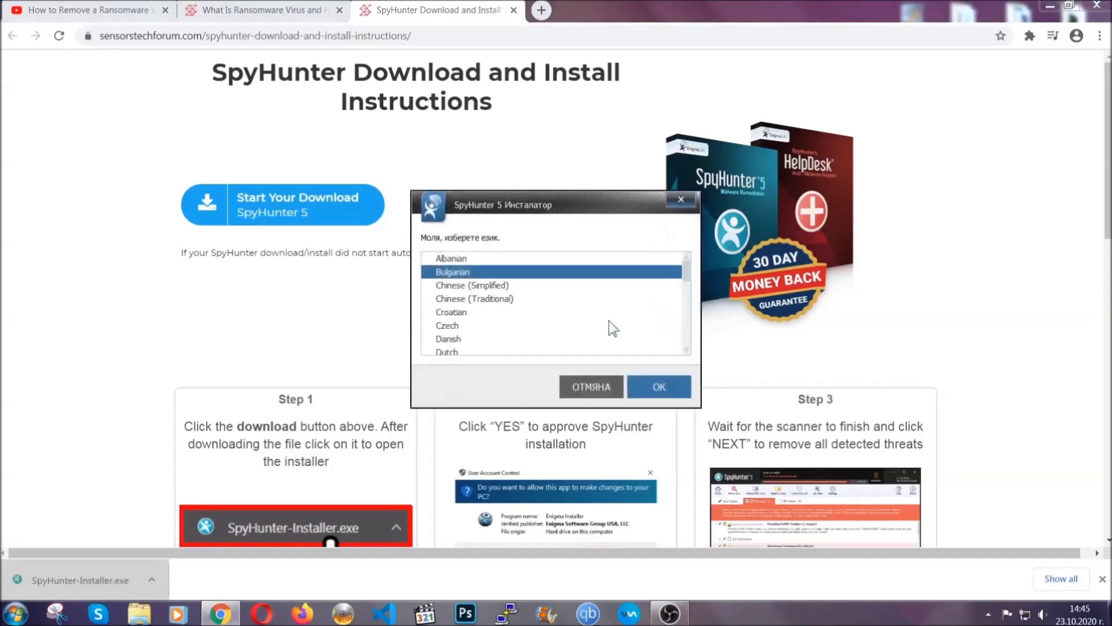
pyautogui.scroll(-2, 578, 321)
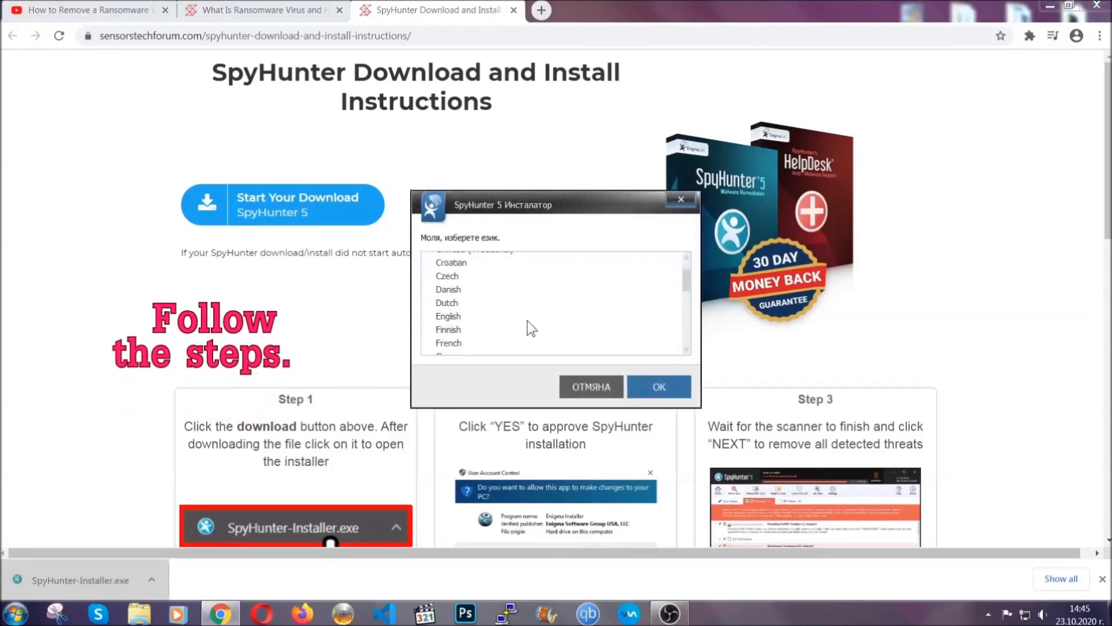
# Install SpyHunter 5 in English, accepting the EULA and Privacy Policy, then close the installer.
pyautogui.click(525, 317)
pyautogui.click(659, 387)
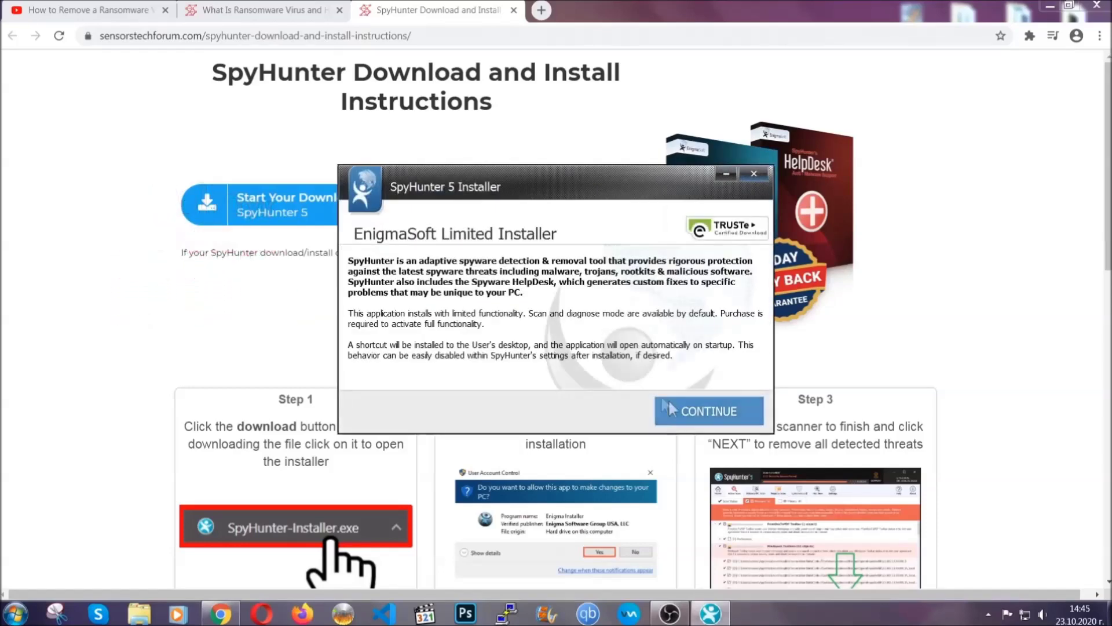
pyautogui.click(672, 407)
pyautogui.click(565, 375)
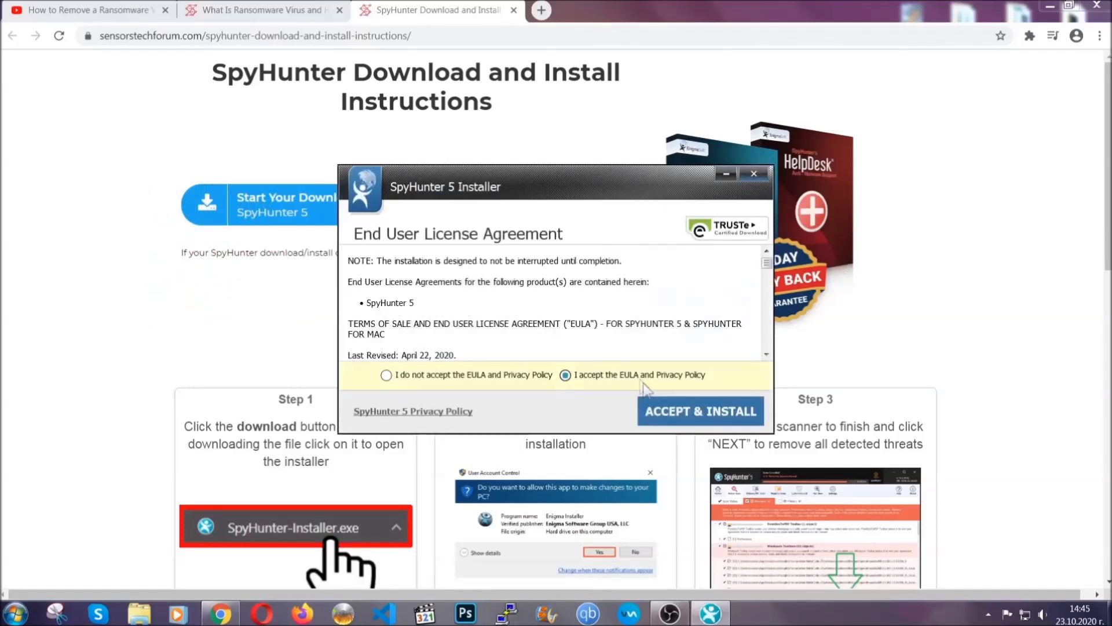
pyautogui.click(664, 406)
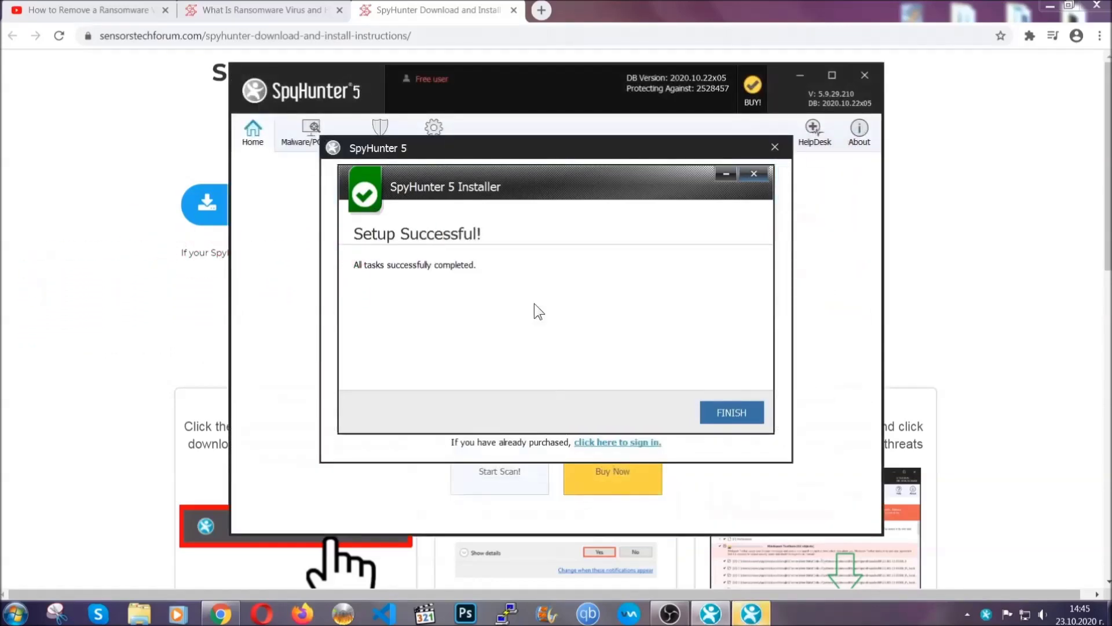
pyautogui.click(712, 414)
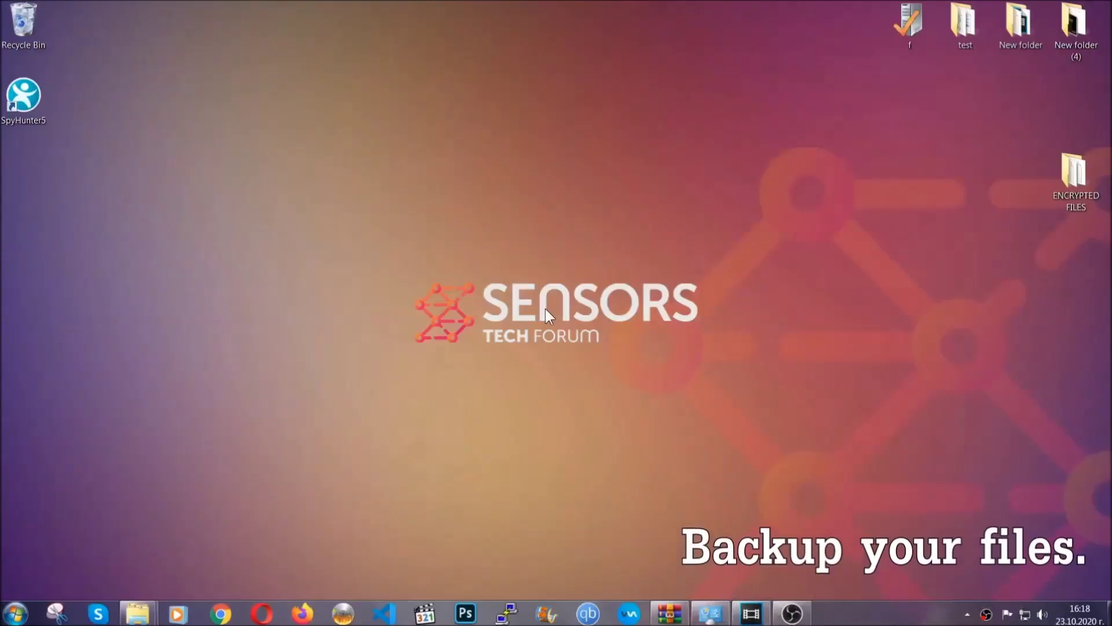
# Open the ENCRYPTED FILES folder and copy all six .efji files for backup.
pyautogui.click(1068, 178)
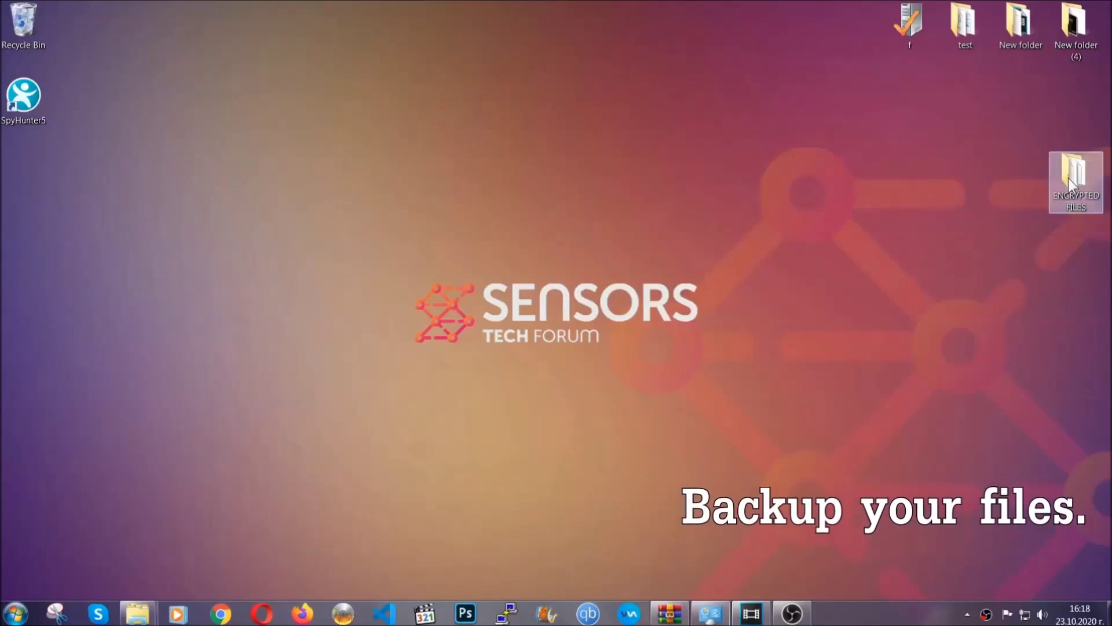
pyautogui.doubleClick(1069, 178)
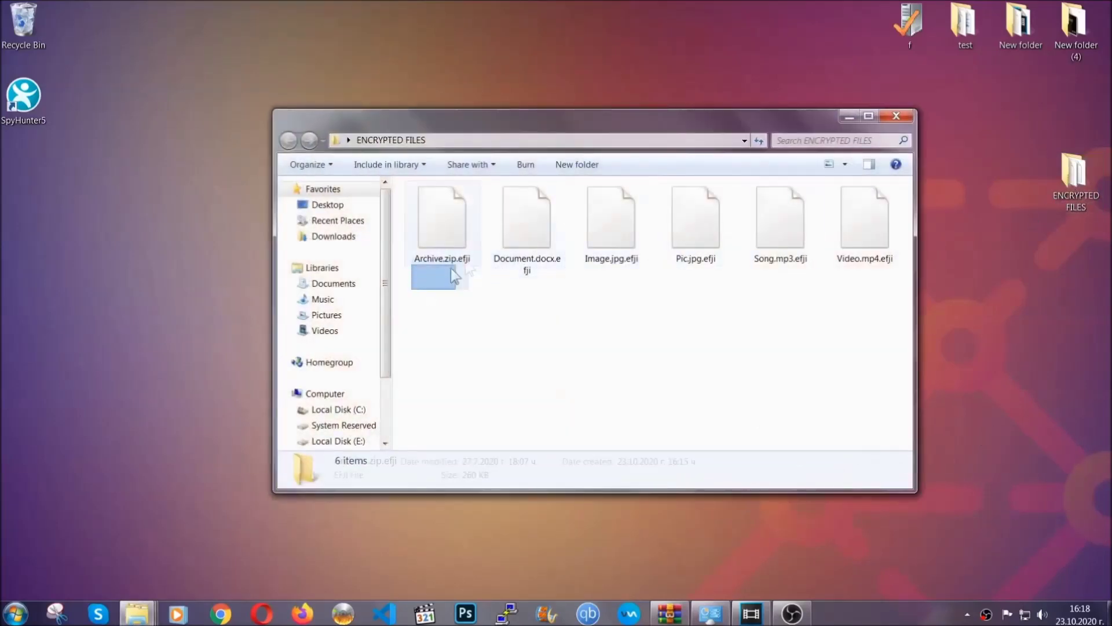
pyautogui.moveTo(418, 287); pyautogui.dragTo(870, 206)
pyautogui.rightClick(869, 206)
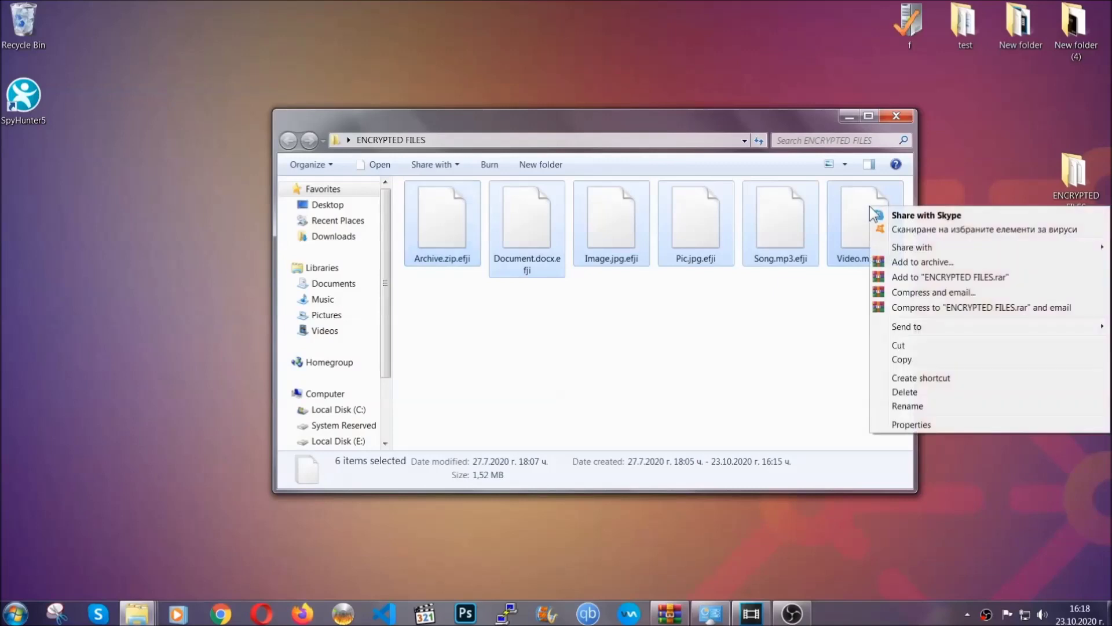
pyautogui.click(902, 360)
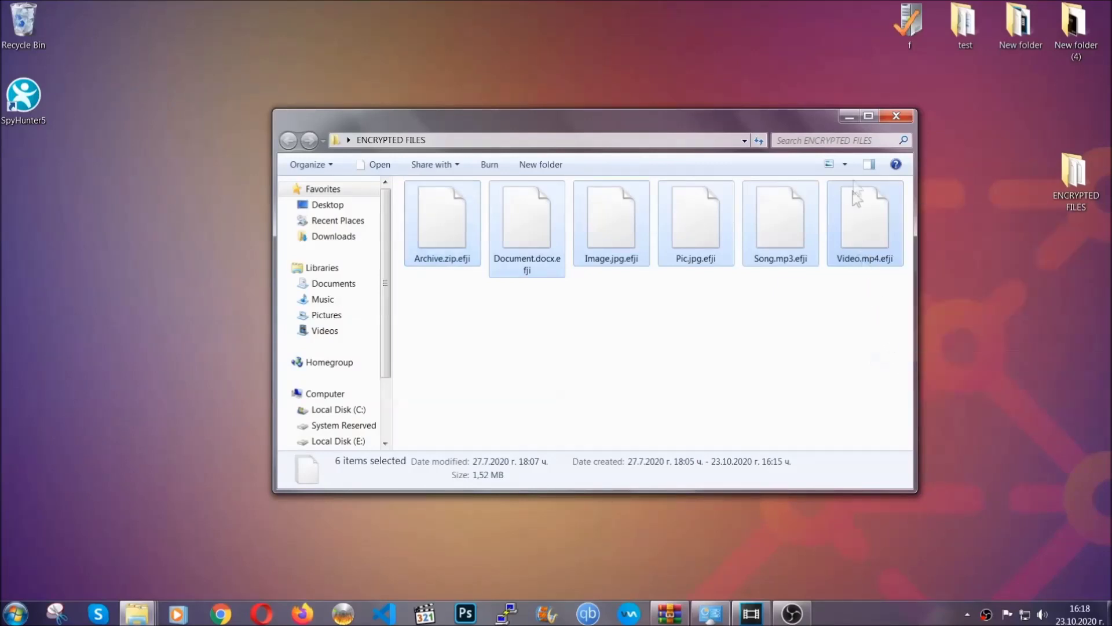
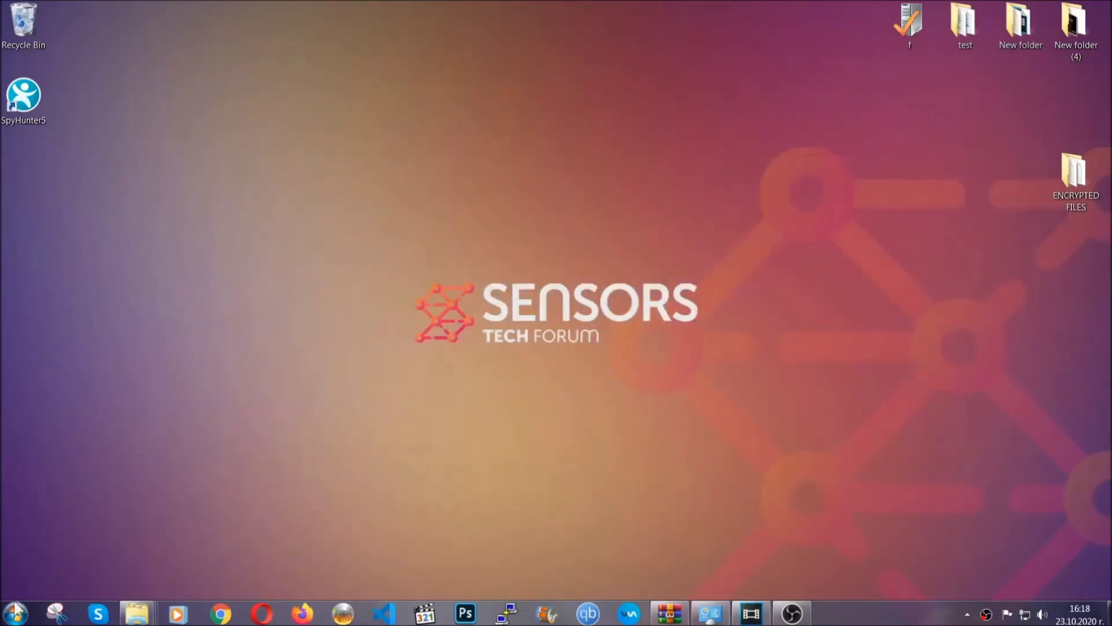
# Paste the six encrypted .efji files onto FLASH DRIVE (H:) via Computer, then close the window.
pyautogui.click(14, 612)
pyautogui.click(213, 435)
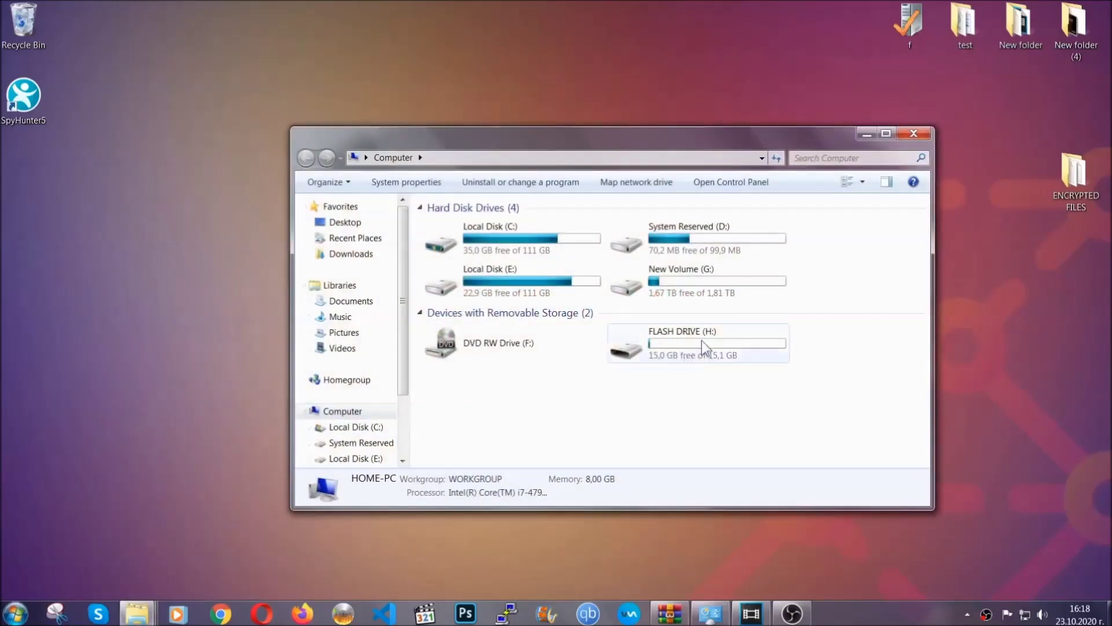
pyautogui.doubleClick(701, 340)
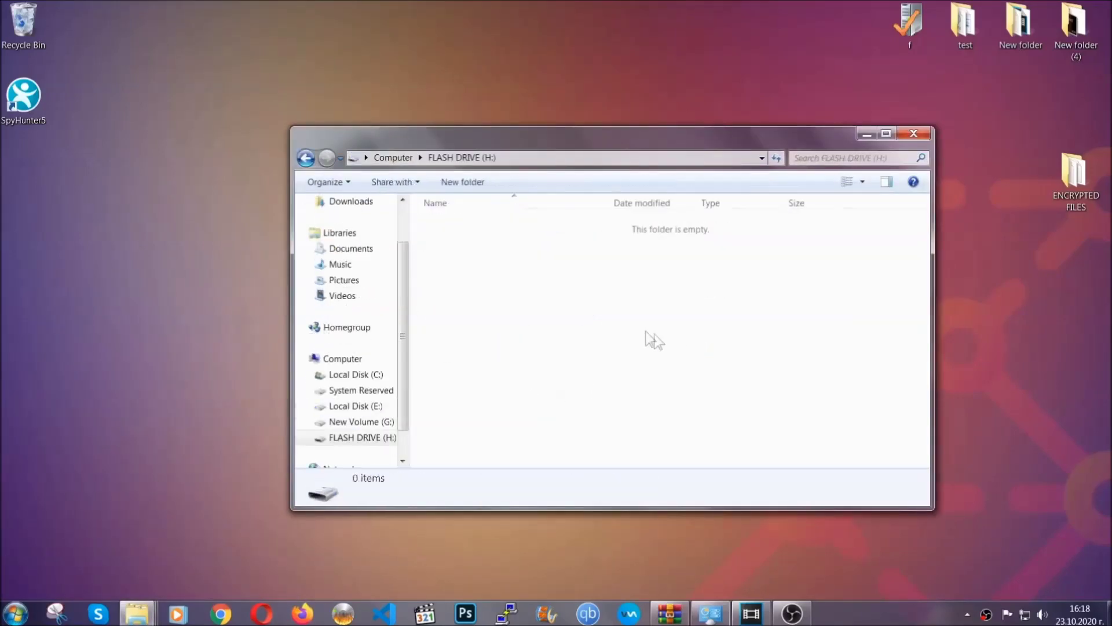
pyautogui.rightClick(480, 258)
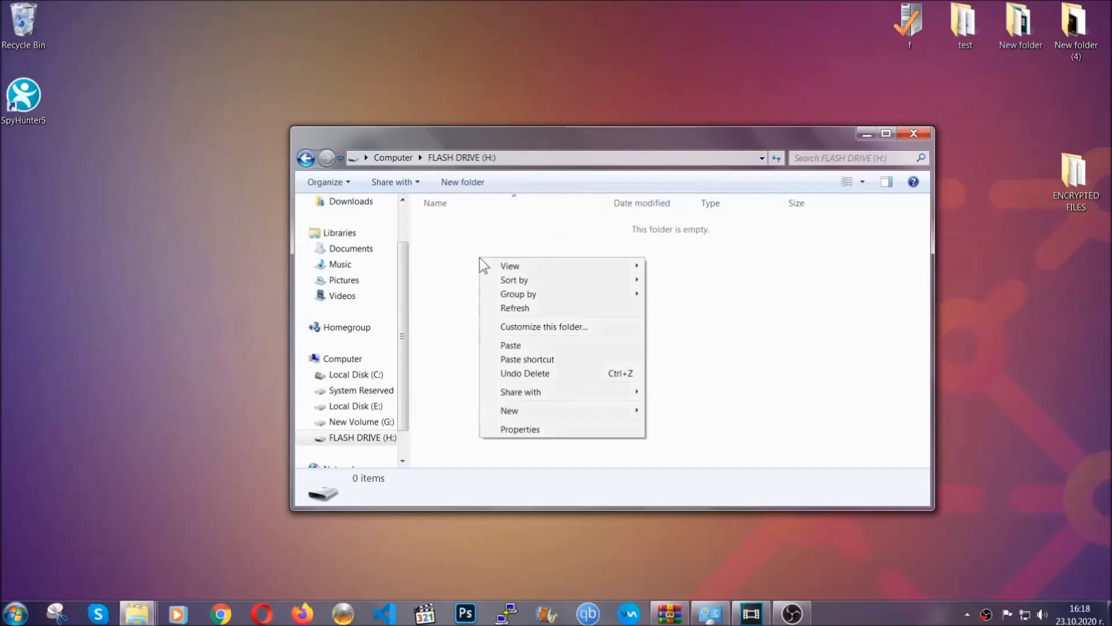
pyautogui.click(507, 346)
pyautogui.click(507, 347)
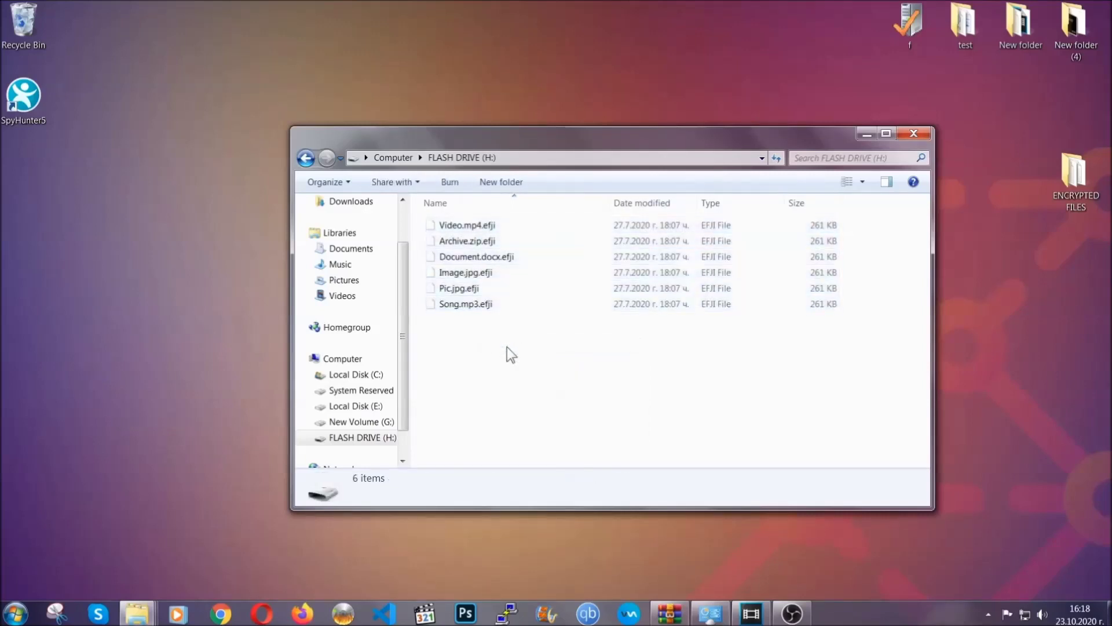
pyautogui.click(919, 135)
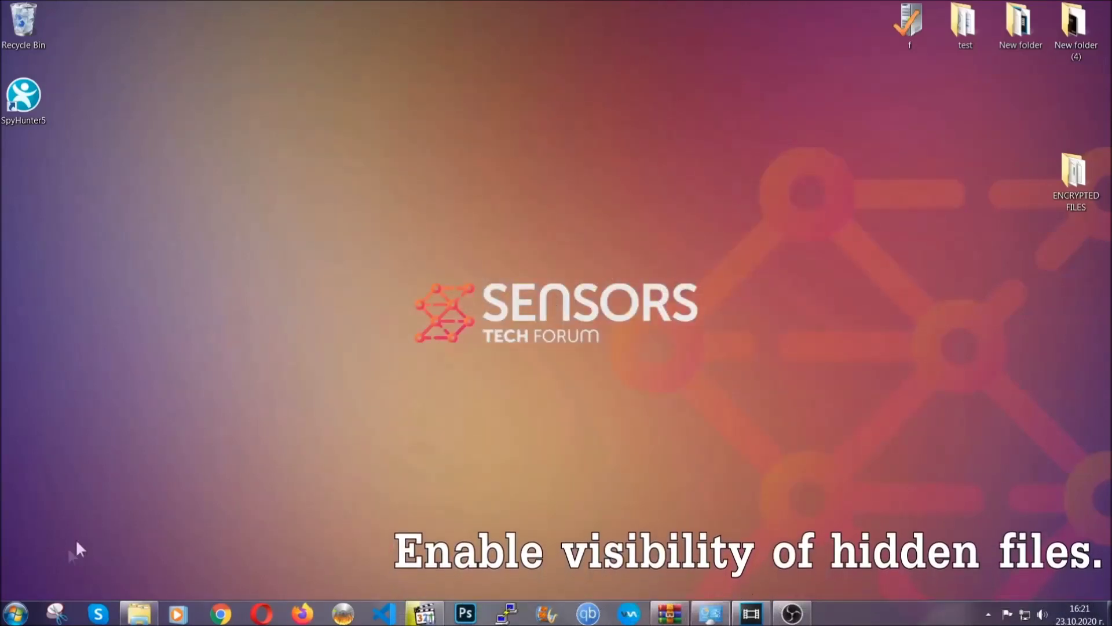
# Find 'show hidden files and folders' in Start and enable 'Show hidden files, folders, and drives'.
pyautogui.click(16, 614)
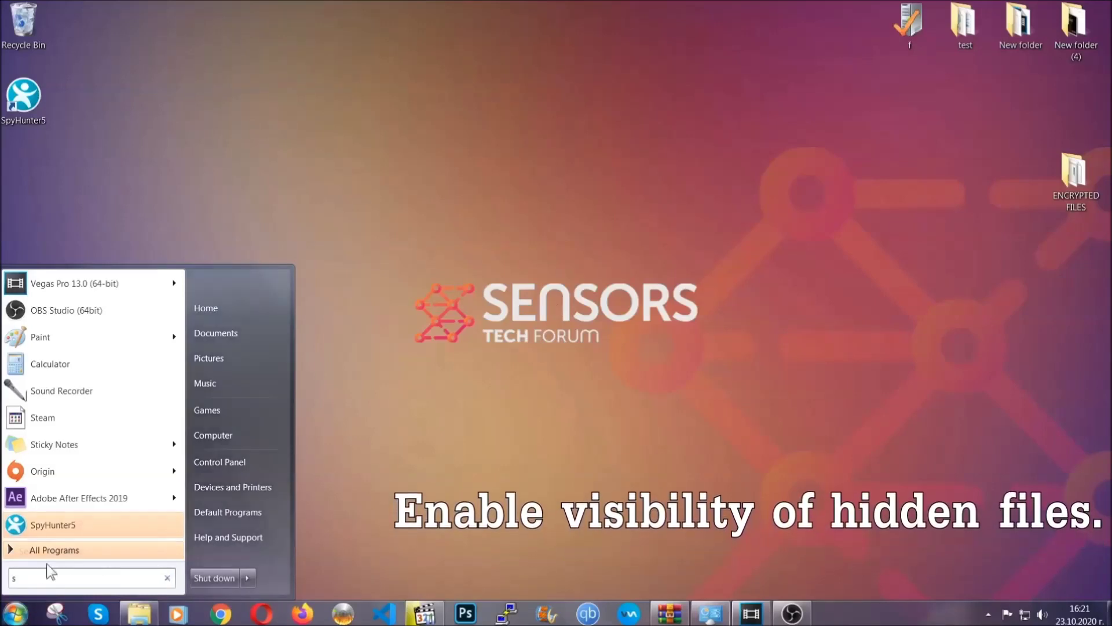
pyautogui.write('showh')
pyautogui.press('BackSpace')
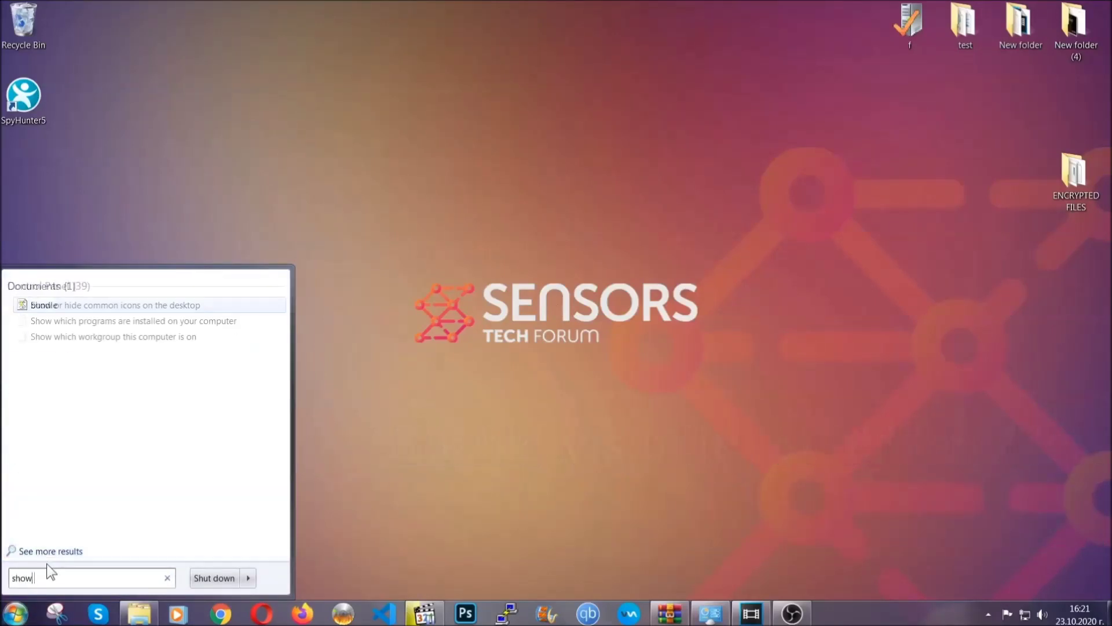
pyautogui.write('hidden files')
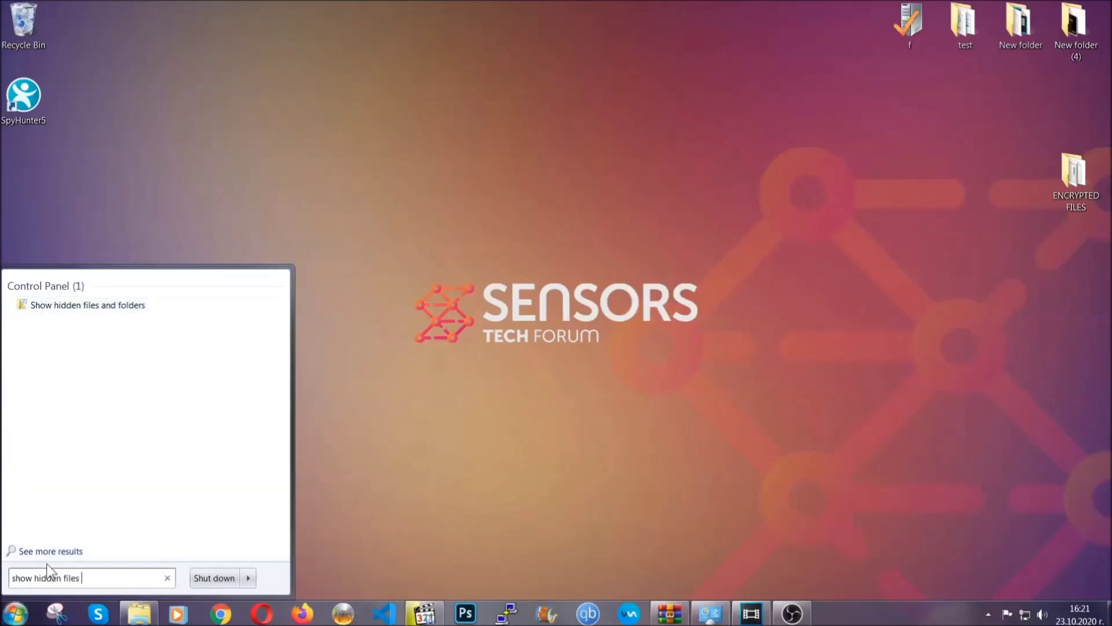
pyautogui.write(' and folders')
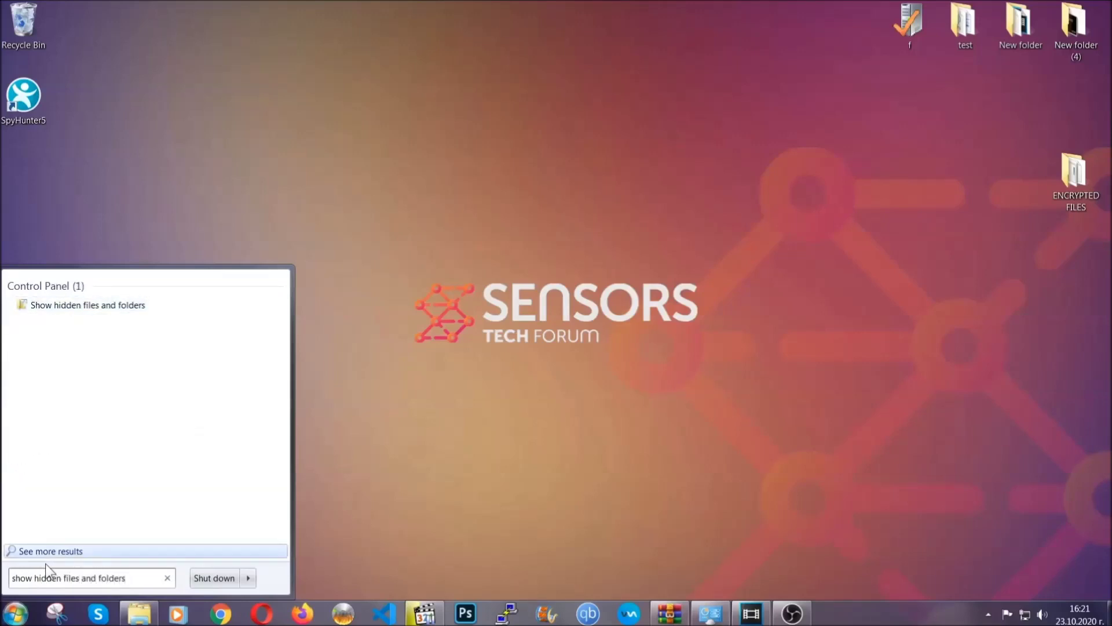
pyautogui.click(131, 307)
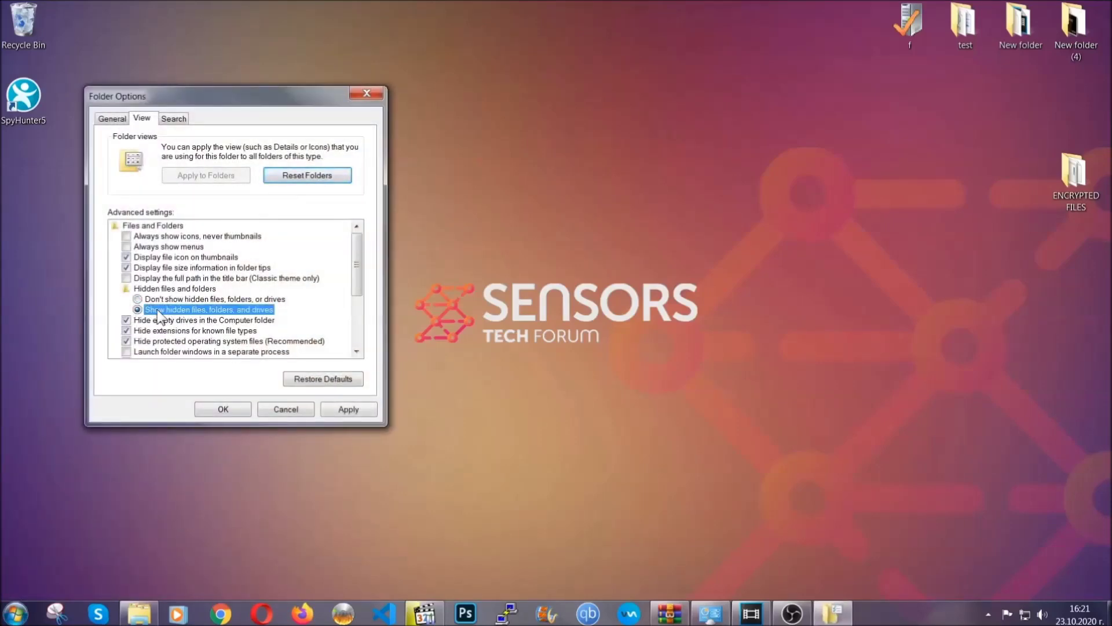
pyautogui.click(347, 409)
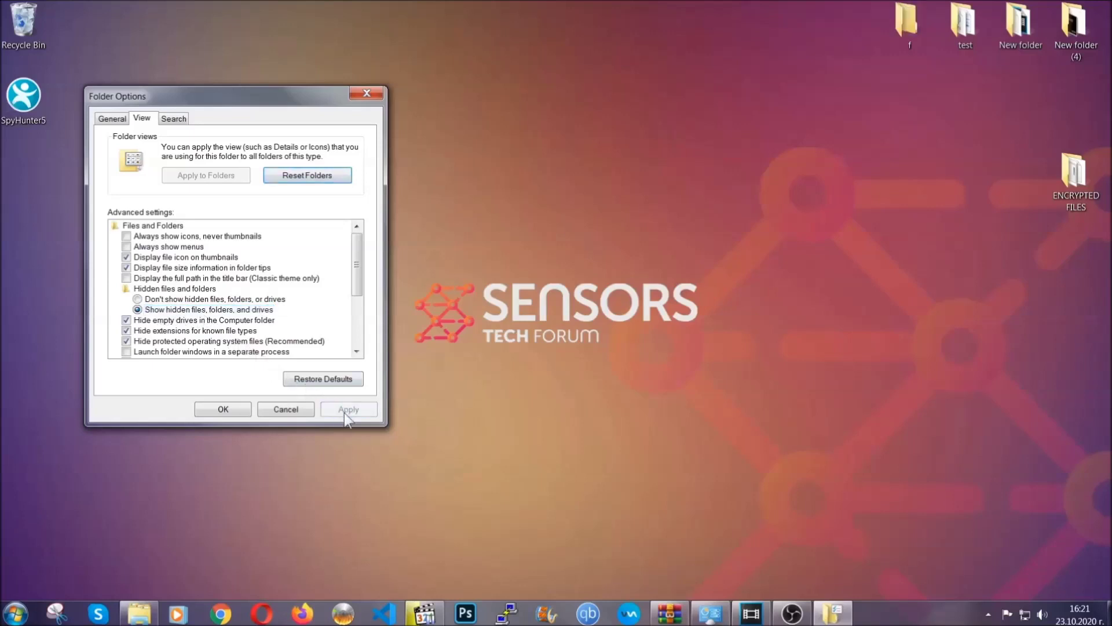
pyautogui.click(217, 409)
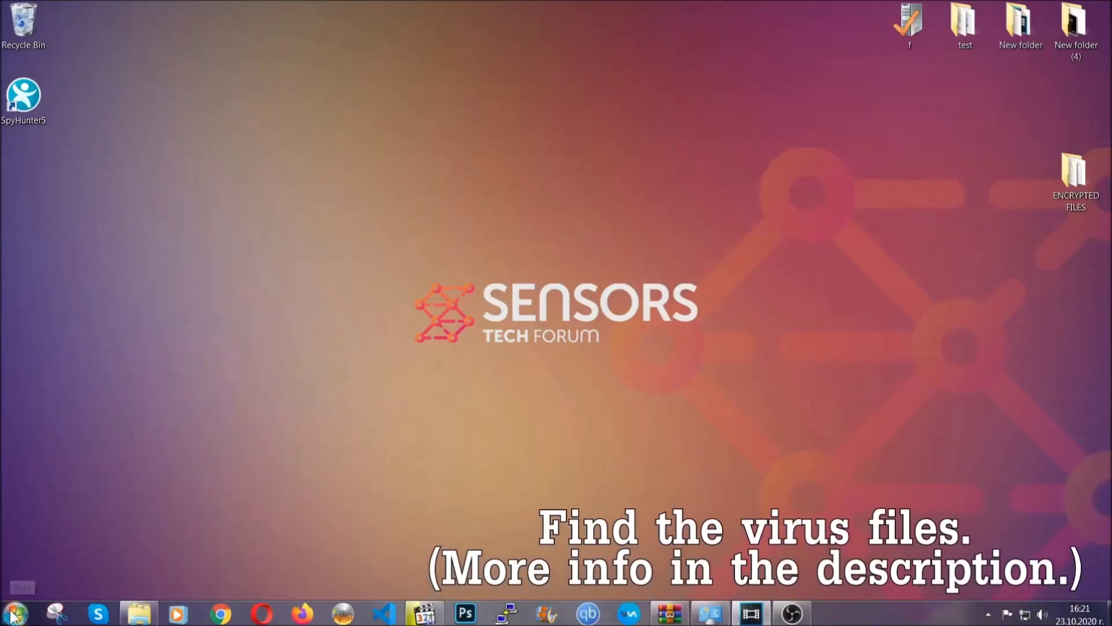
# Open Computer and search for EXAMPLE VIRUS NAME.
pyautogui.click(16, 614)
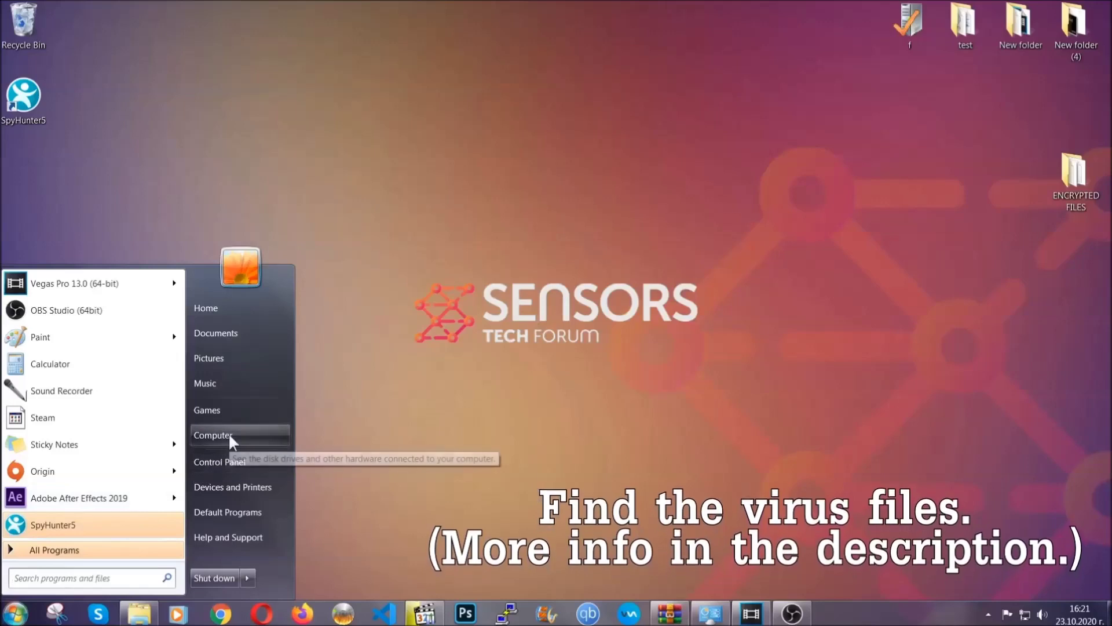
pyautogui.click(212, 435)
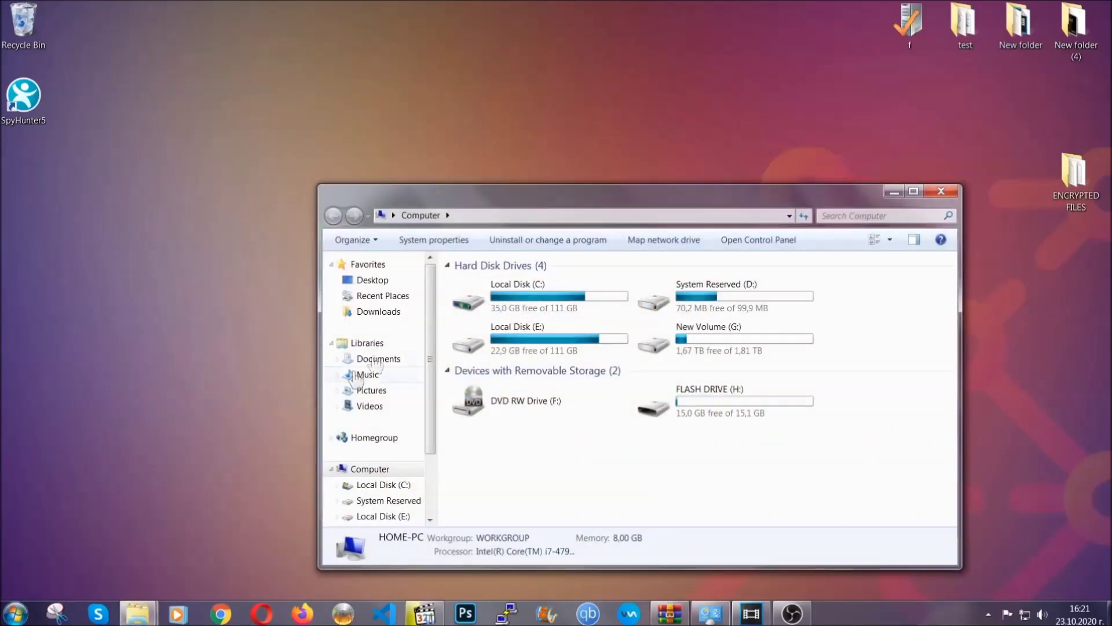
pyautogui.moveTo(607, 202); pyautogui.dragTo(534, 153)
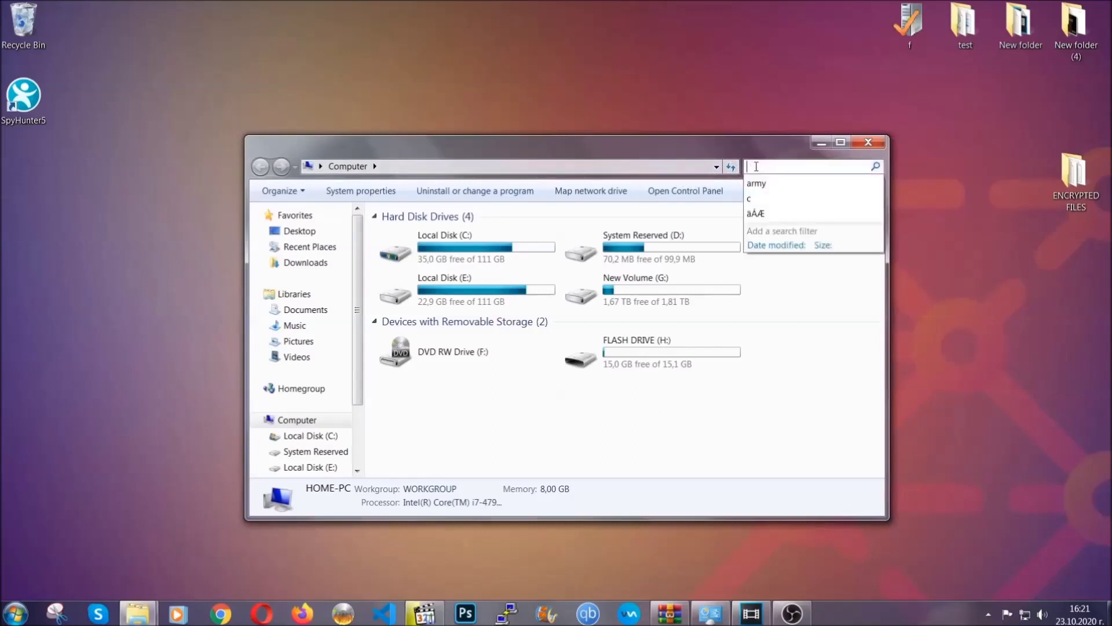
pyautogui.write('fileextension')
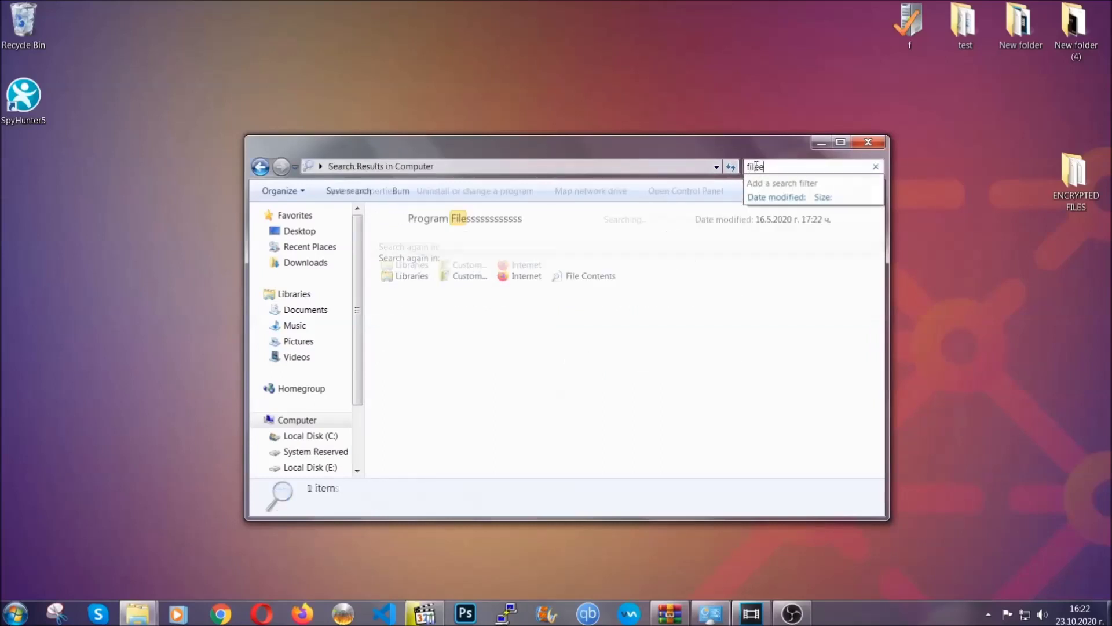
pyautogui.write(':exe ')
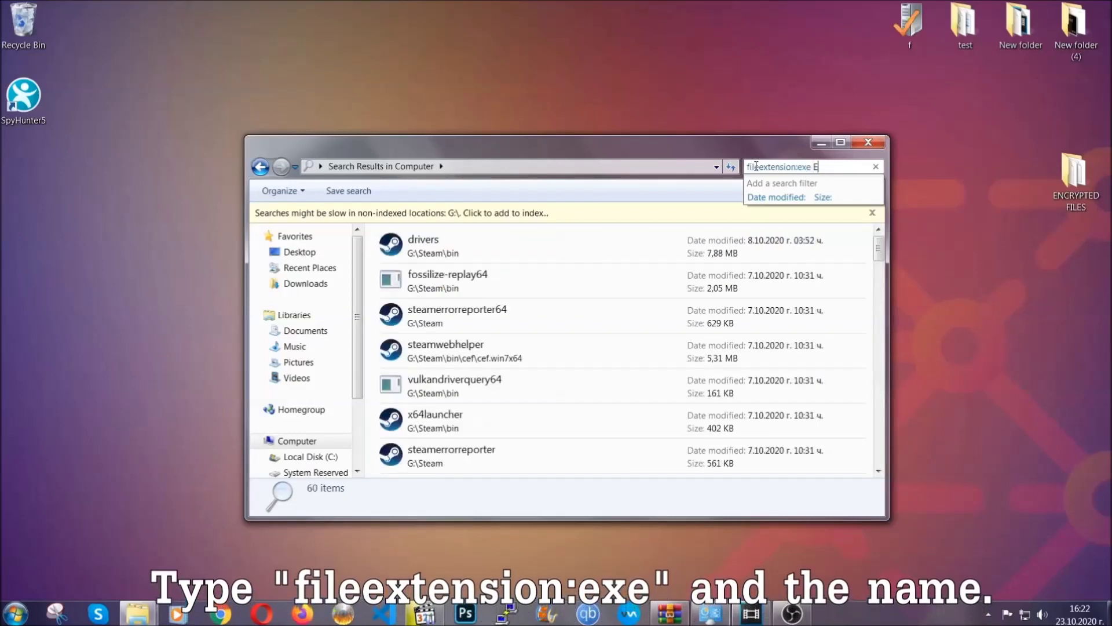
pyautogui.write('Exampl')
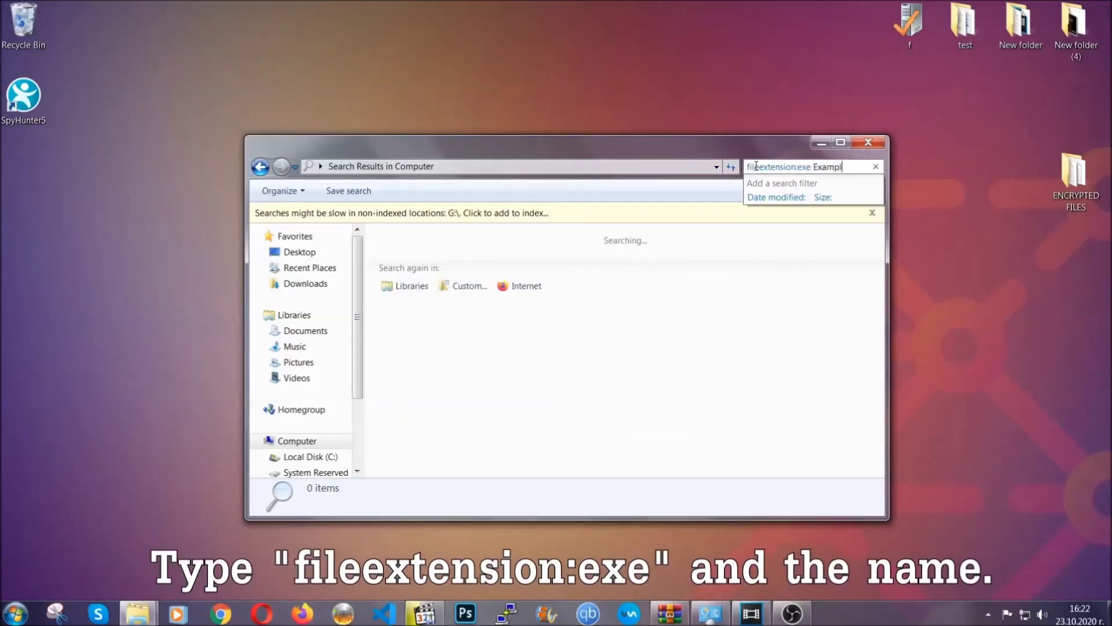
pyautogui.write('e Virus Name')
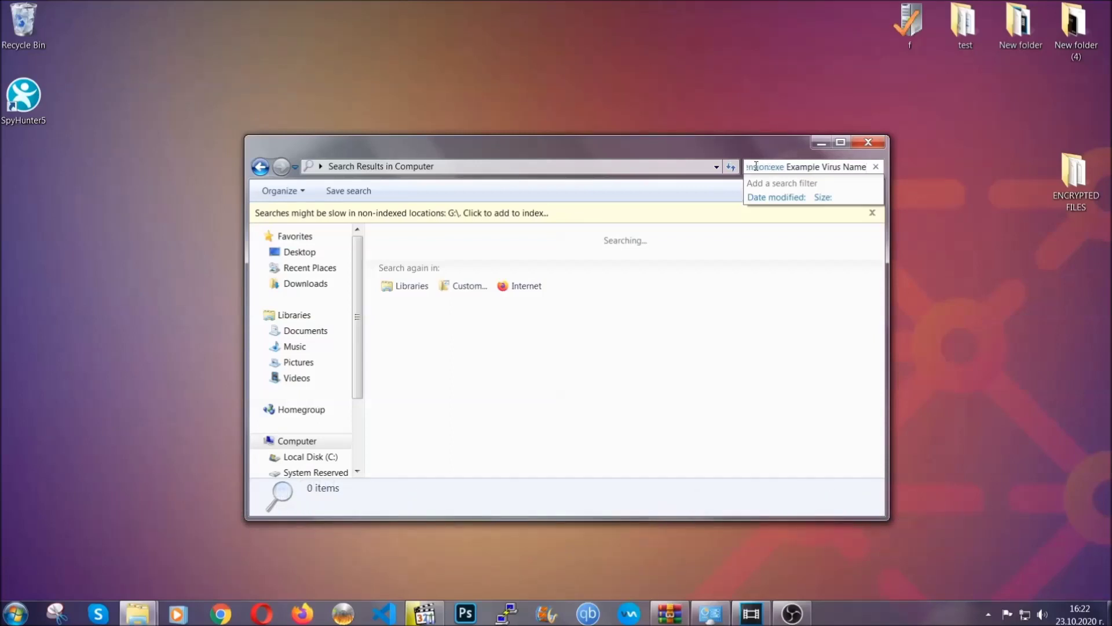
pyautogui.press('Return')
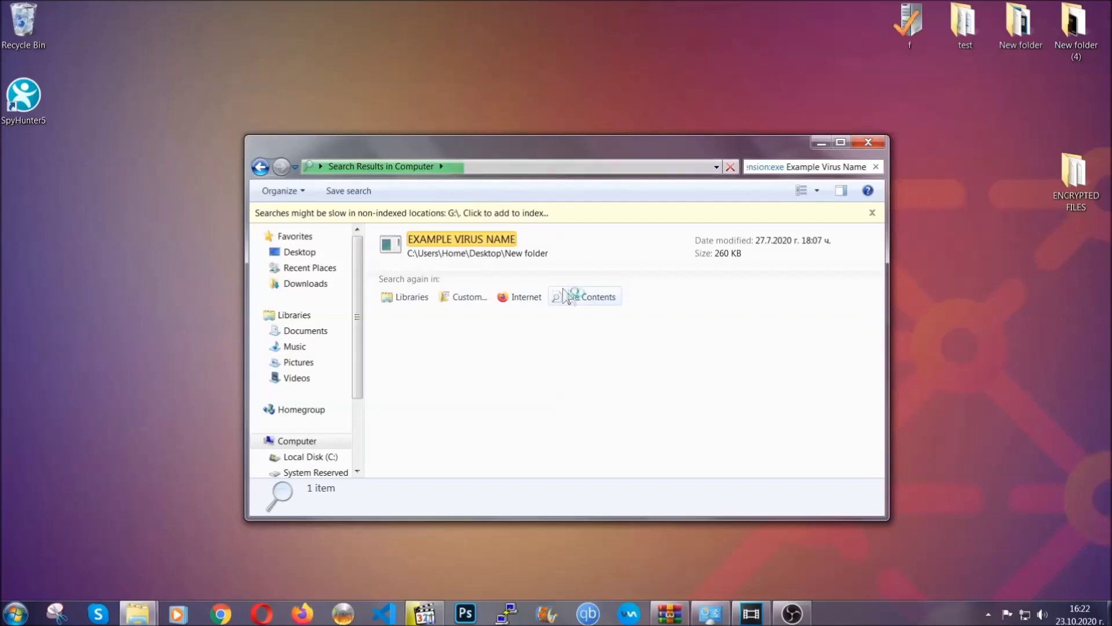
# Delete the EXAMPLE VIRUS NAME file to the Recycle Bin and close the search window.
pyautogui.click(485, 241)
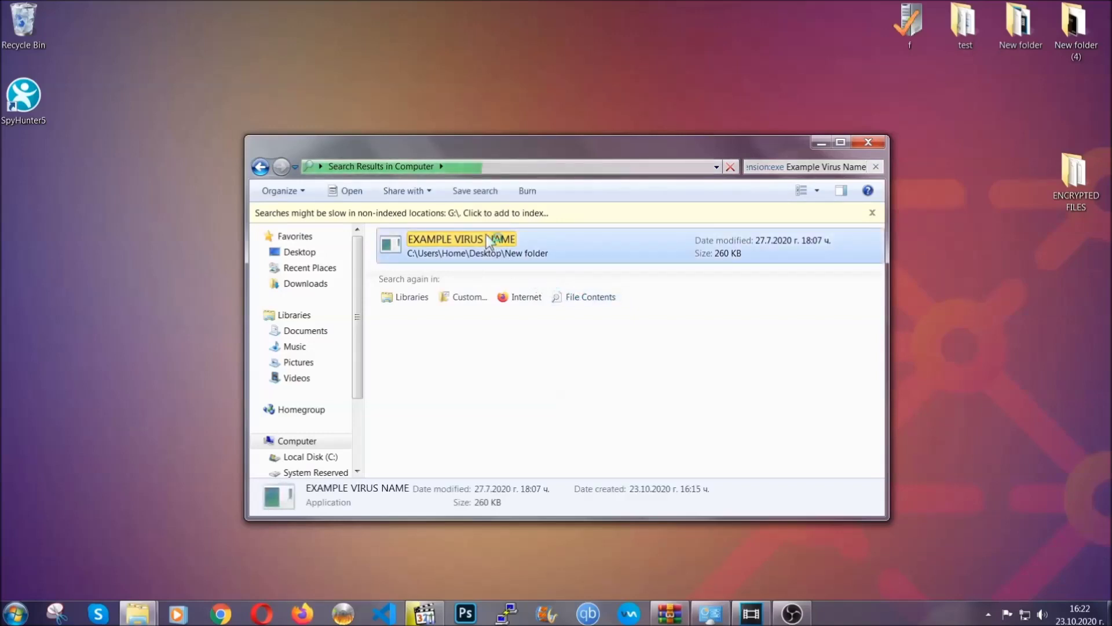
pyautogui.rightClick(485, 242)
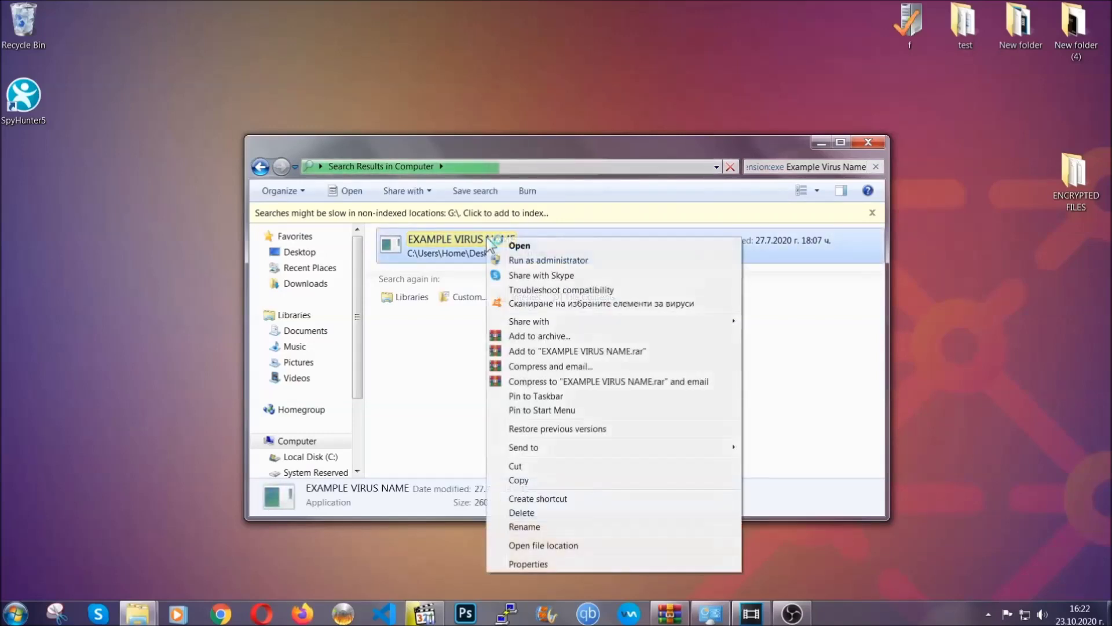
pyautogui.click(522, 512)
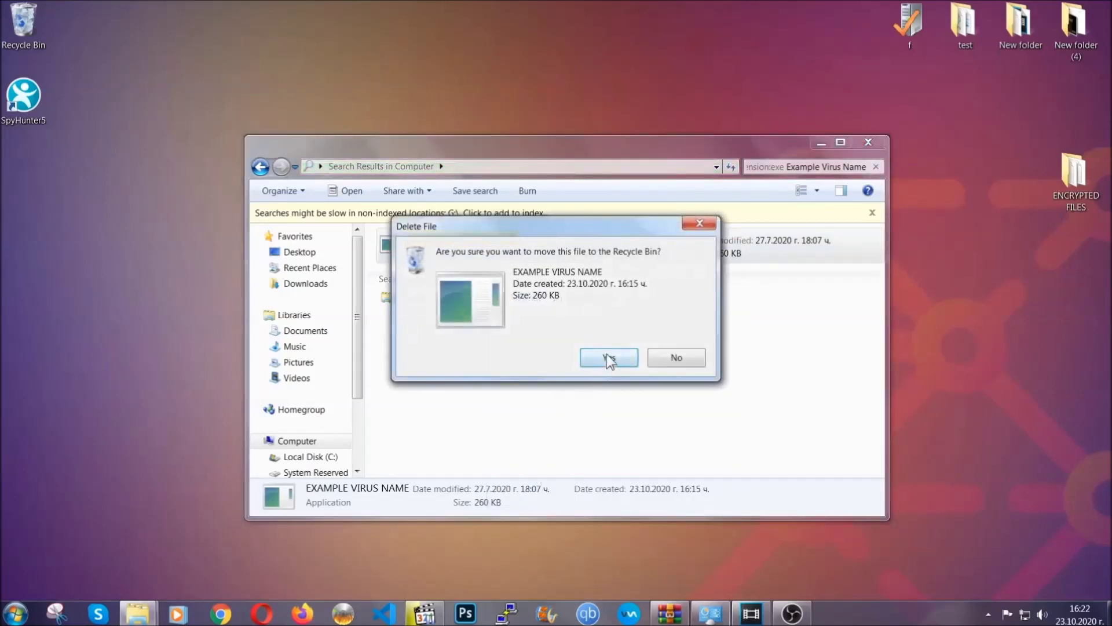
pyautogui.click(608, 358)
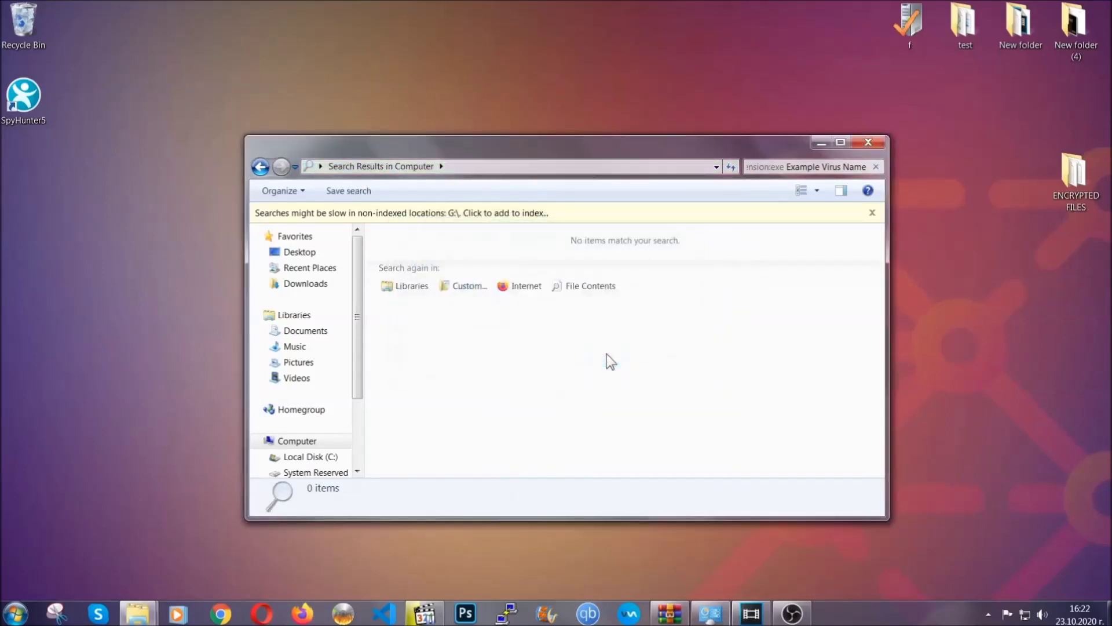
pyautogui.click(869, 141)
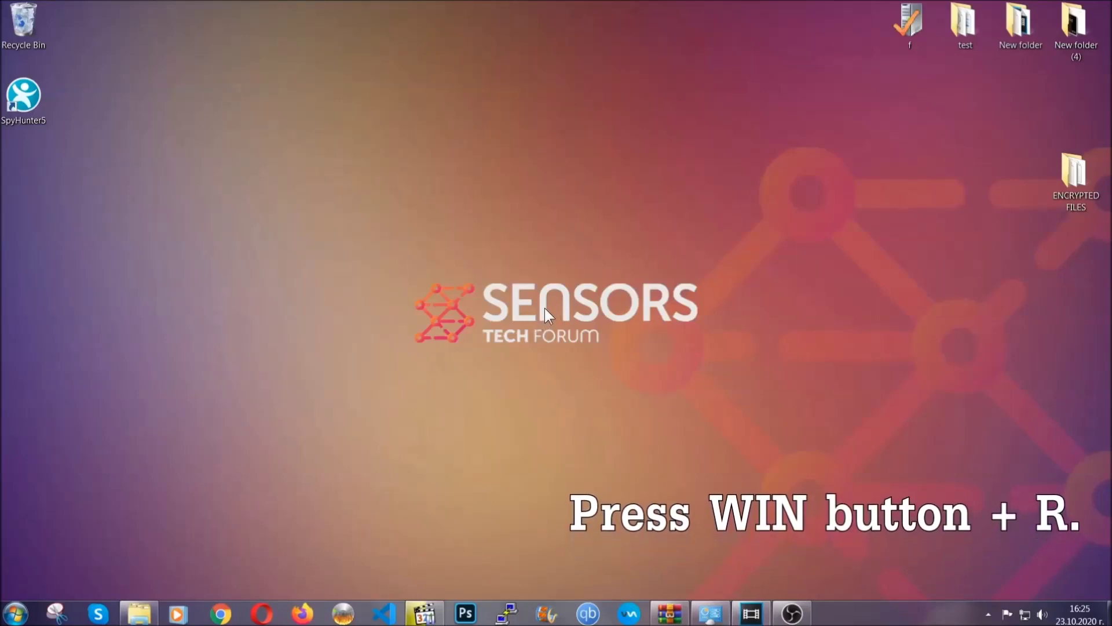
# Launch REGEDIT from the Win+R dialog, replacing the prefilled cmd entry.
pyautogui.press('super+r')
pyautogui.click(104, 519)
pyautogui.press('BackSpace')
pyautogui.press('BackSpace')
pyautogui.press('BackSpace')
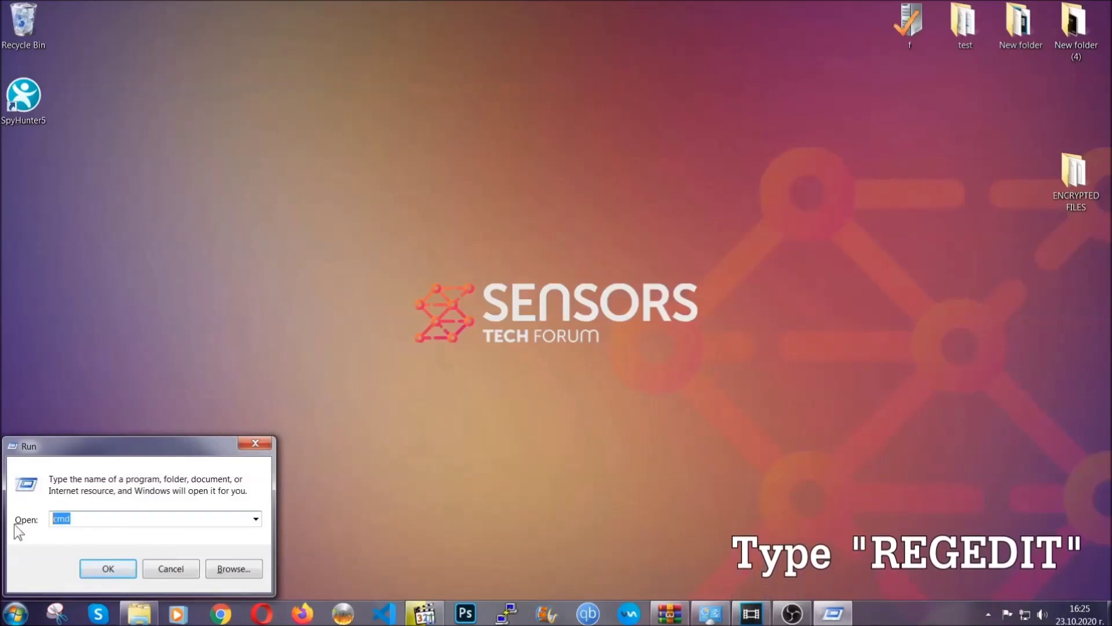
pyautogui.write('REGEDIT')
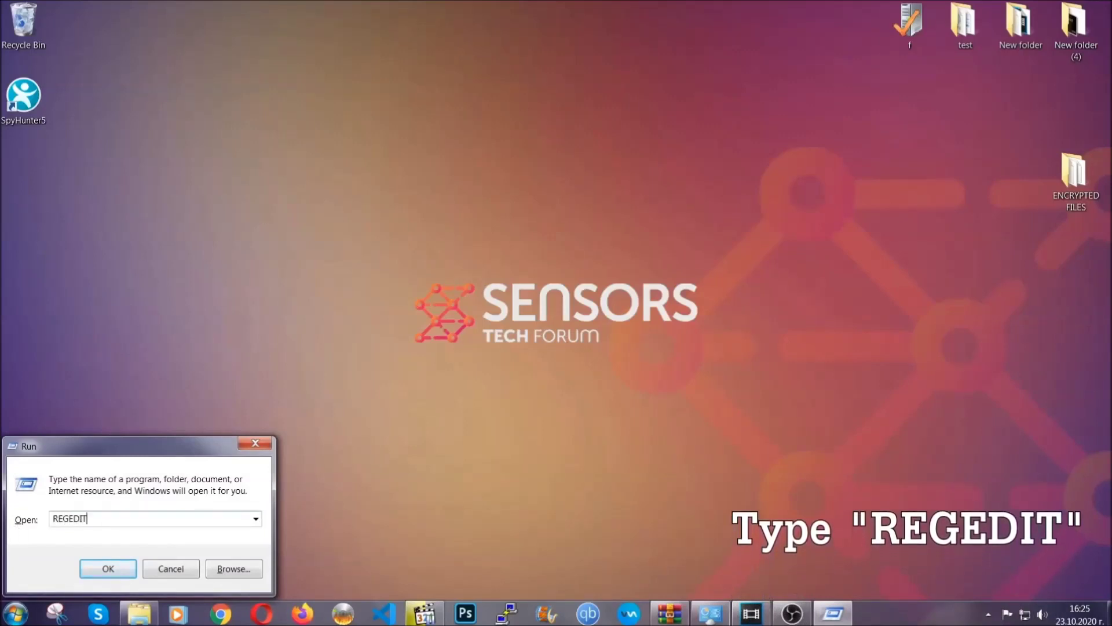
pyautogui.click(96, 566)
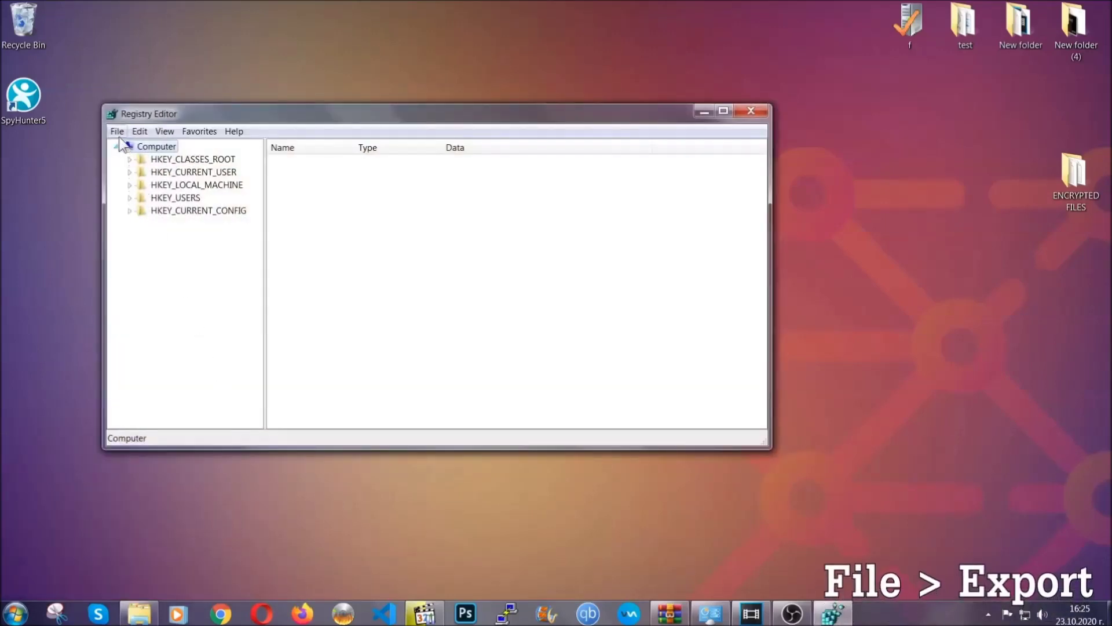
# Export the entire registry as BACKUP to the Desktop.
pyautogui.click(117, 131)
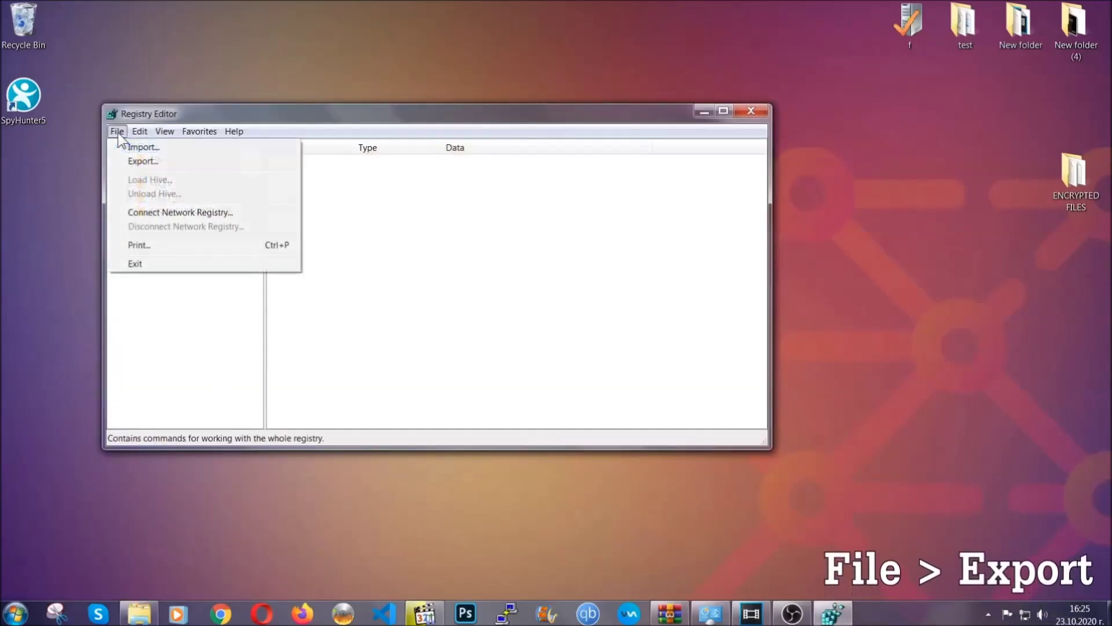
pyautogui.click(143, 160)
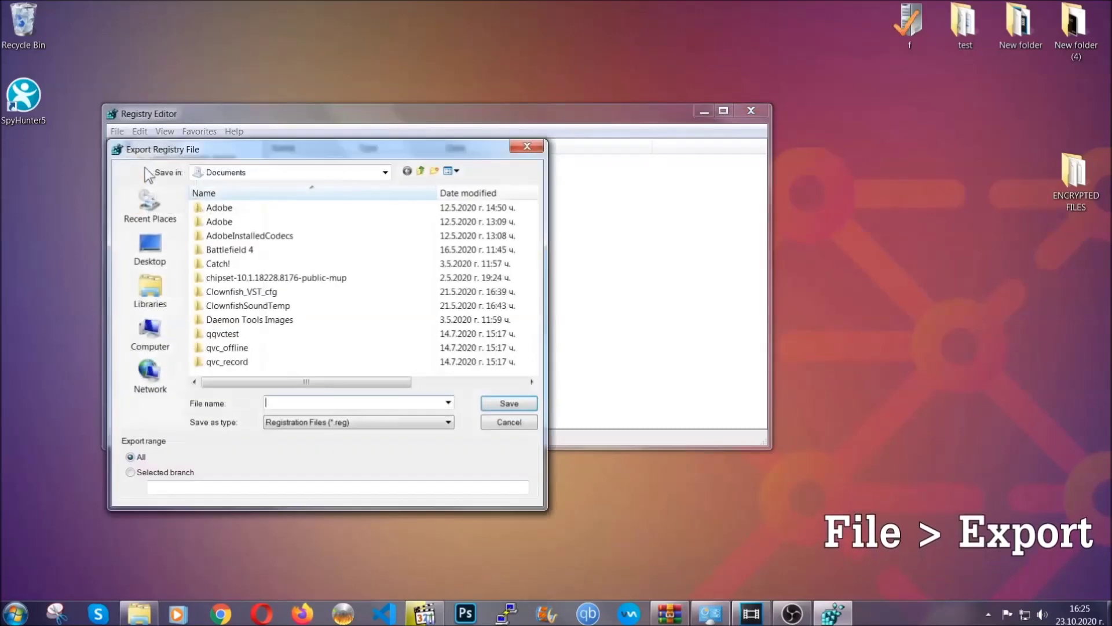
pyautogui.click(150, 248)
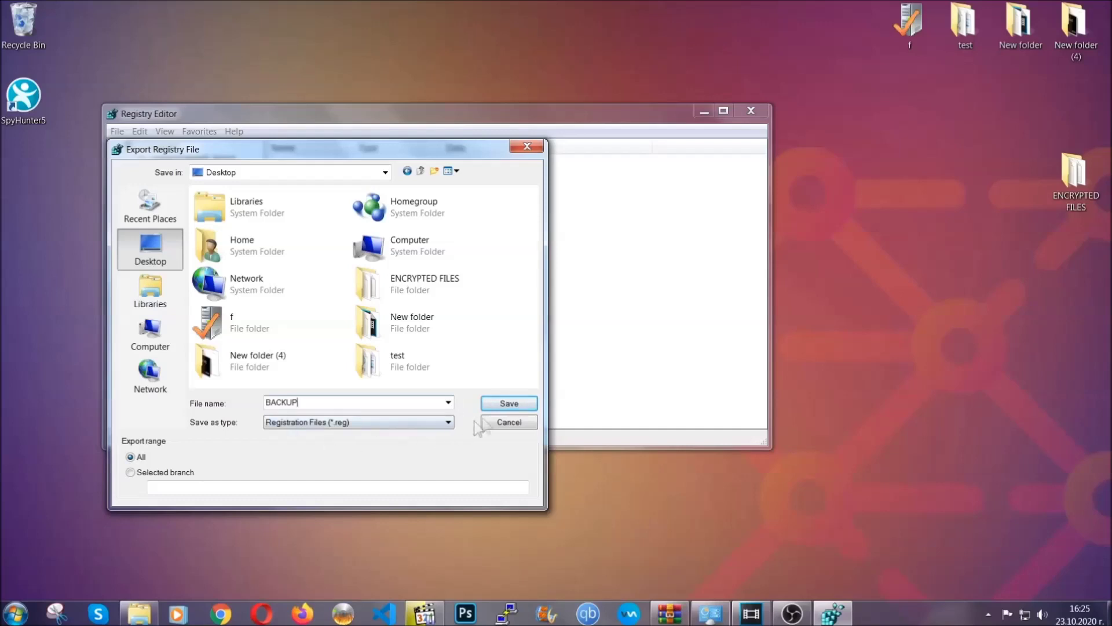
pyautogui.click(501, 405)
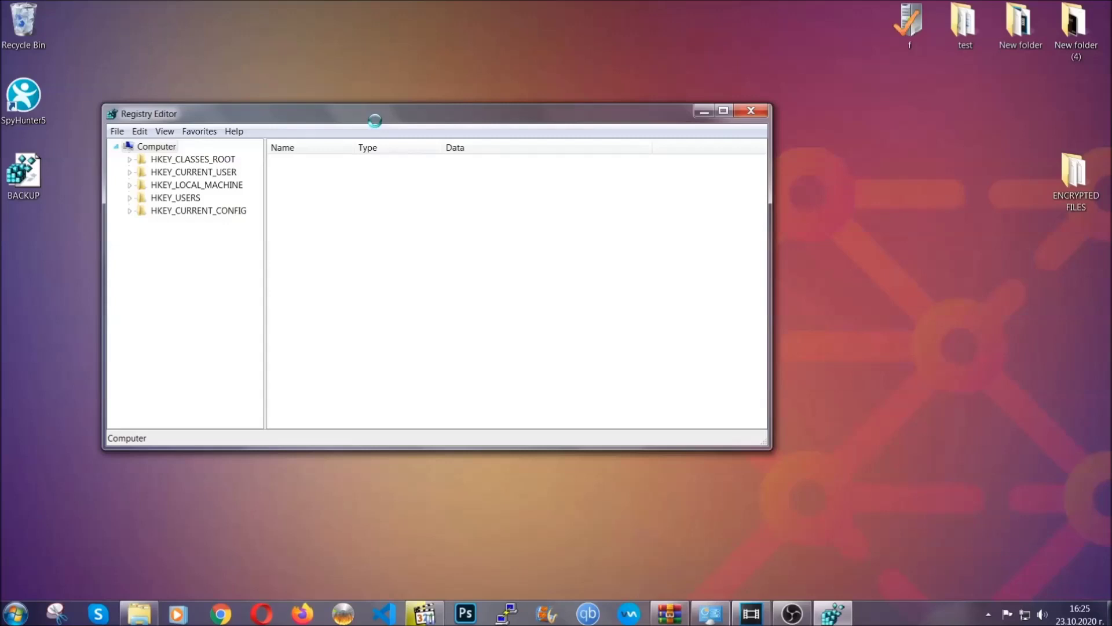
pyautogui.moveTo(374, 121); pyautogui.dragTo(485, 157)
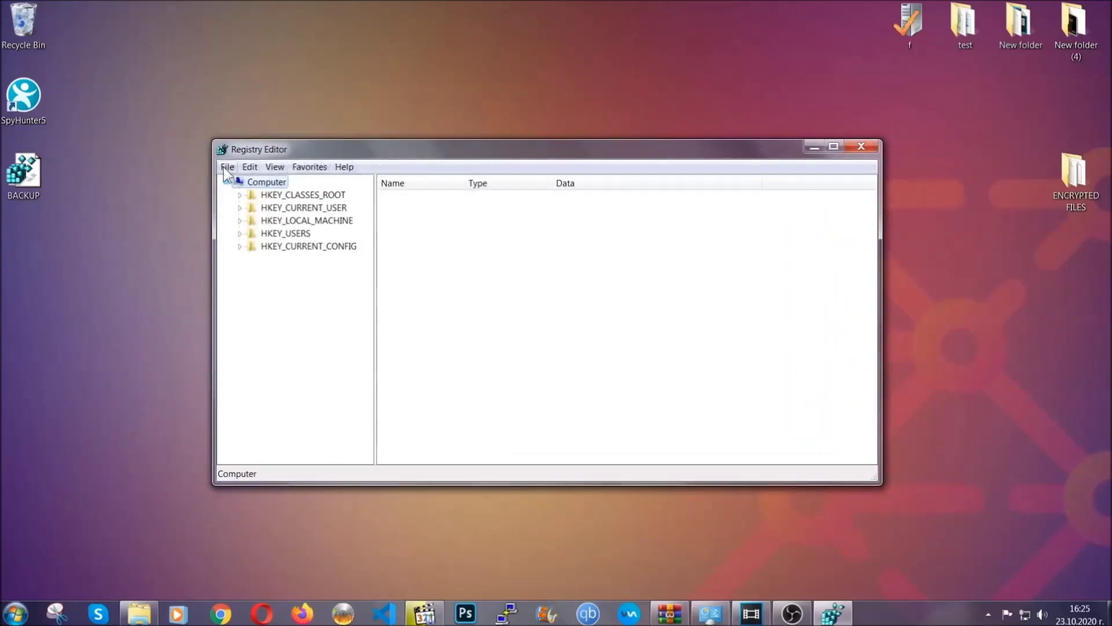
pyautogui.click(227, 167)
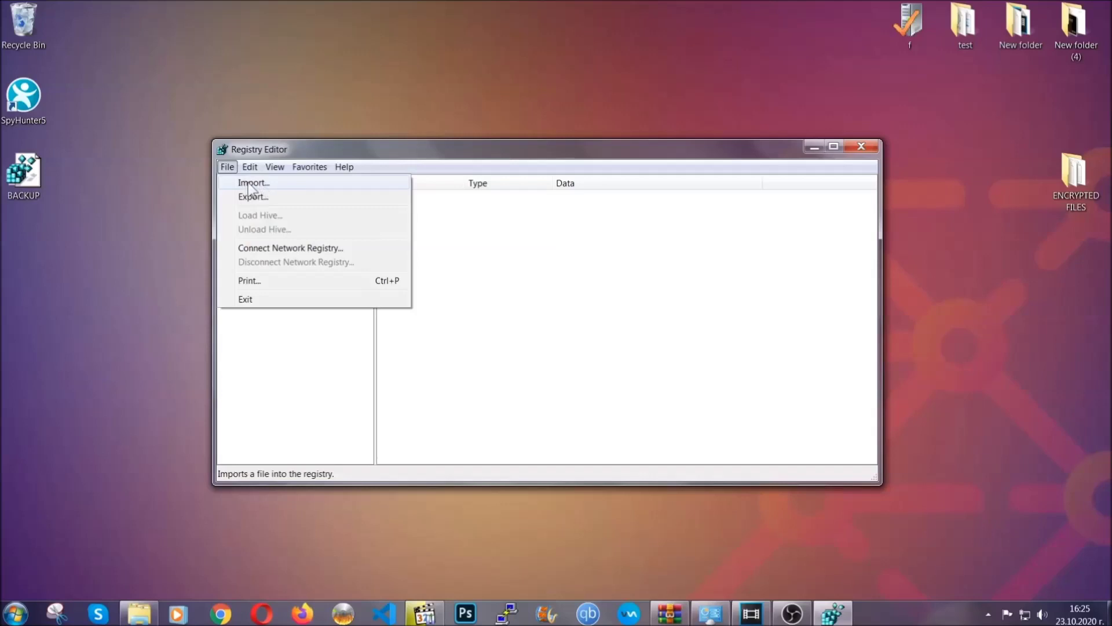
# Dismiss the File menu and open Registry Editor's Find dialog with Ctrl+F.
pyautogui.click(228, 167)
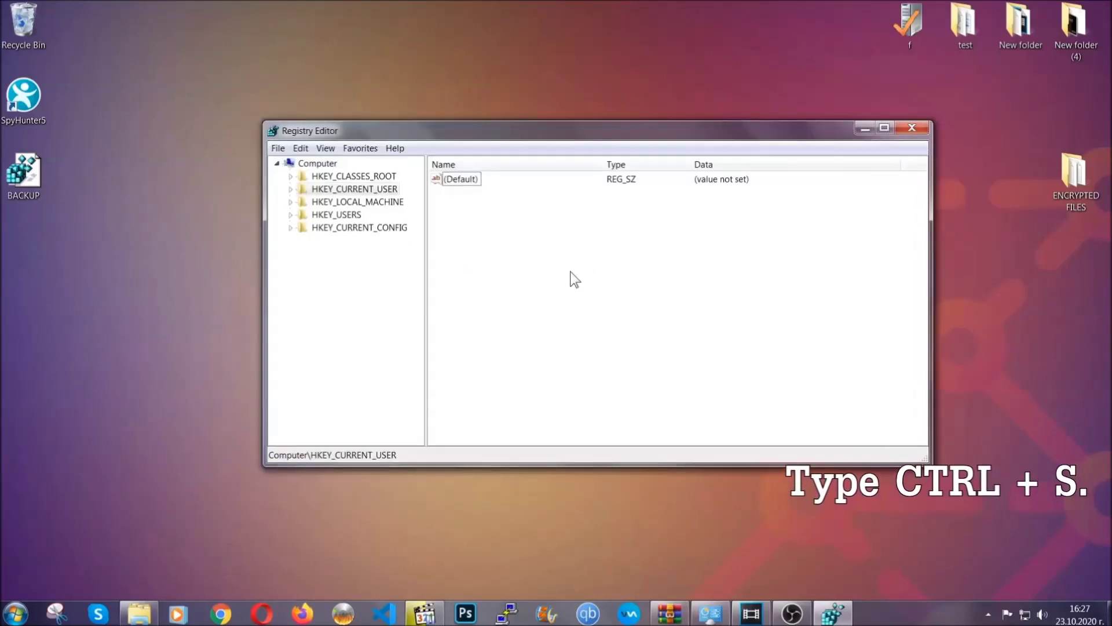
pyautogui.hotkey('ctrl', 'f')
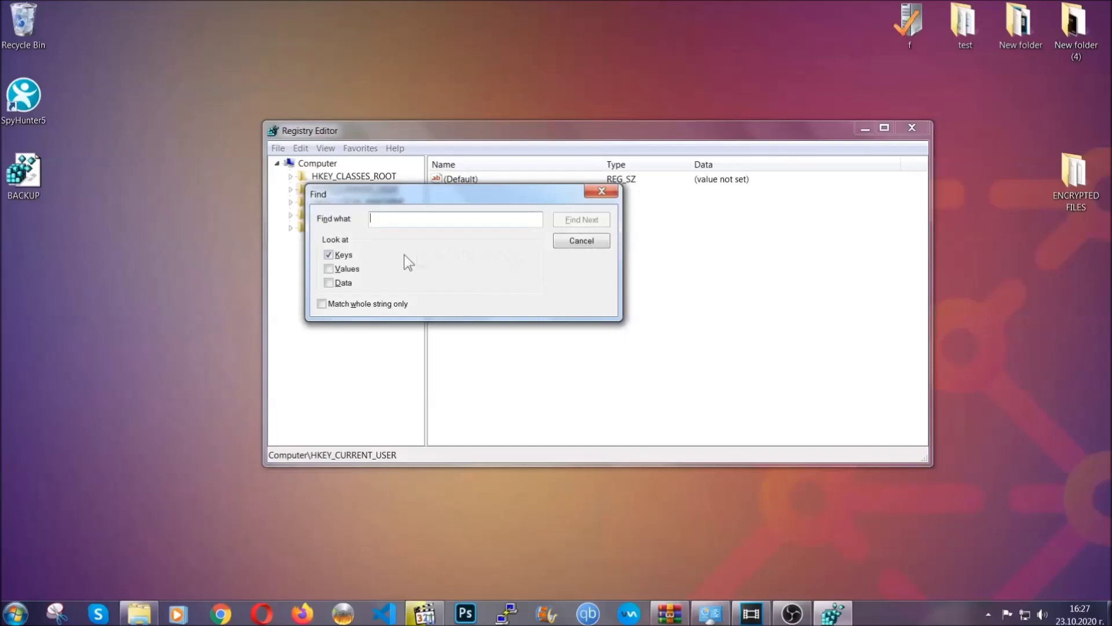
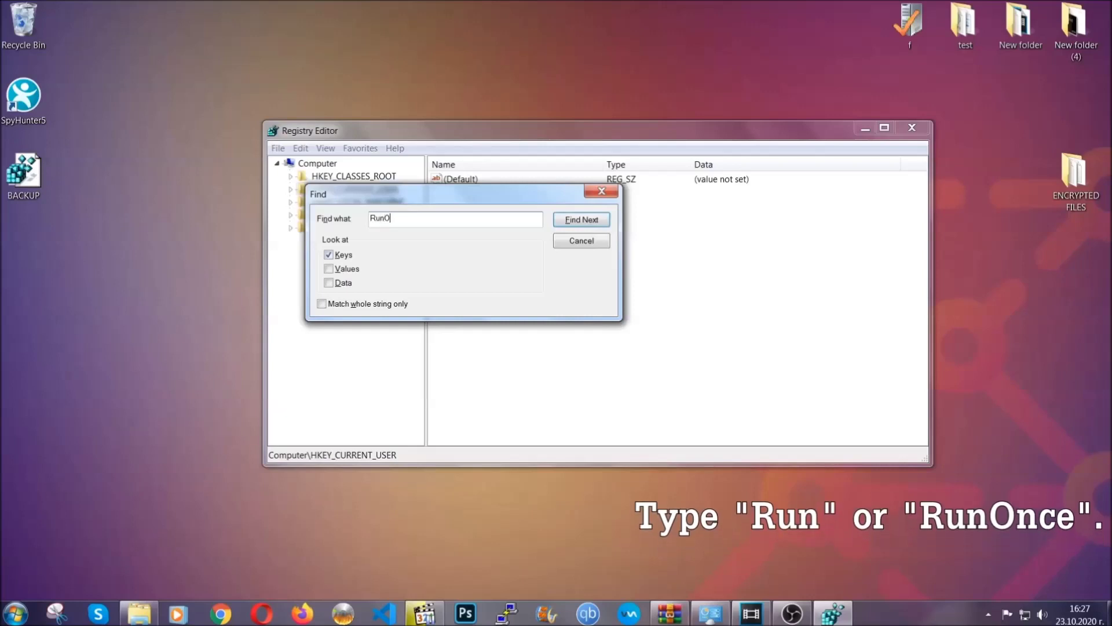
pyautogui.write('nce')
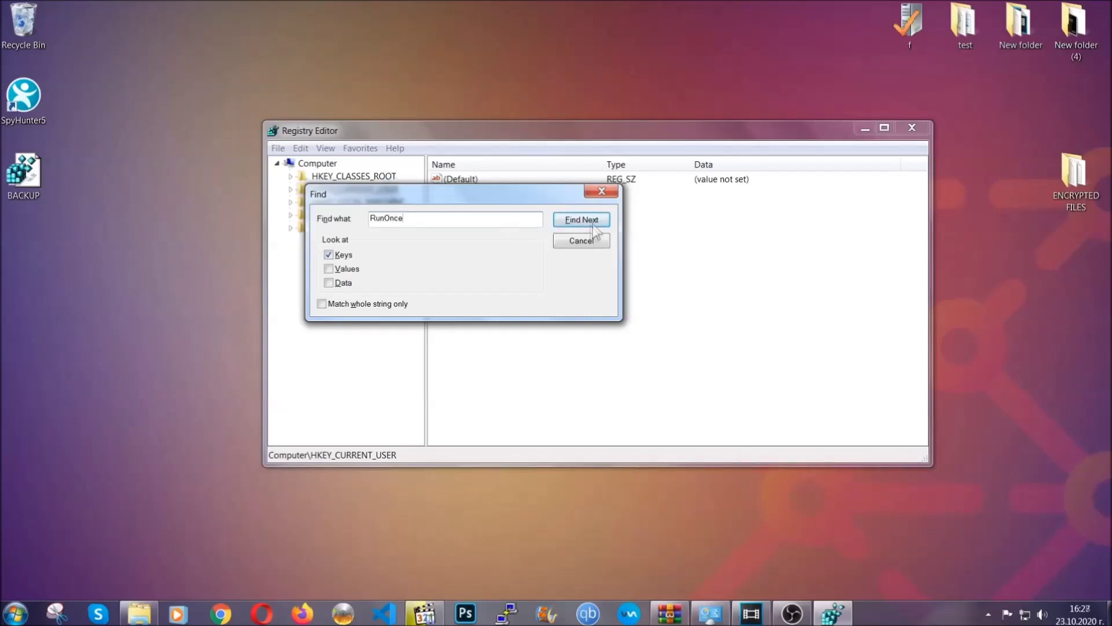
# Locate the Run key and delete its THE VIRUS startup value, confirming the deletion.
pyautogui.click(596, 226)
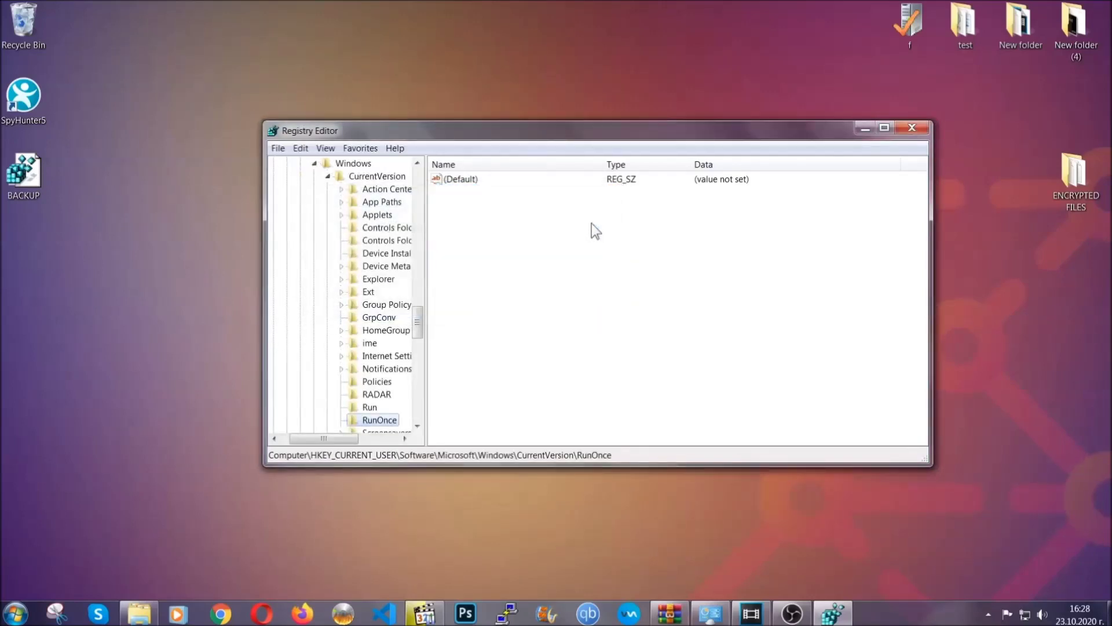
pyautogui.moveTo(418, 320); pyautogui.dragTo(418, 339)
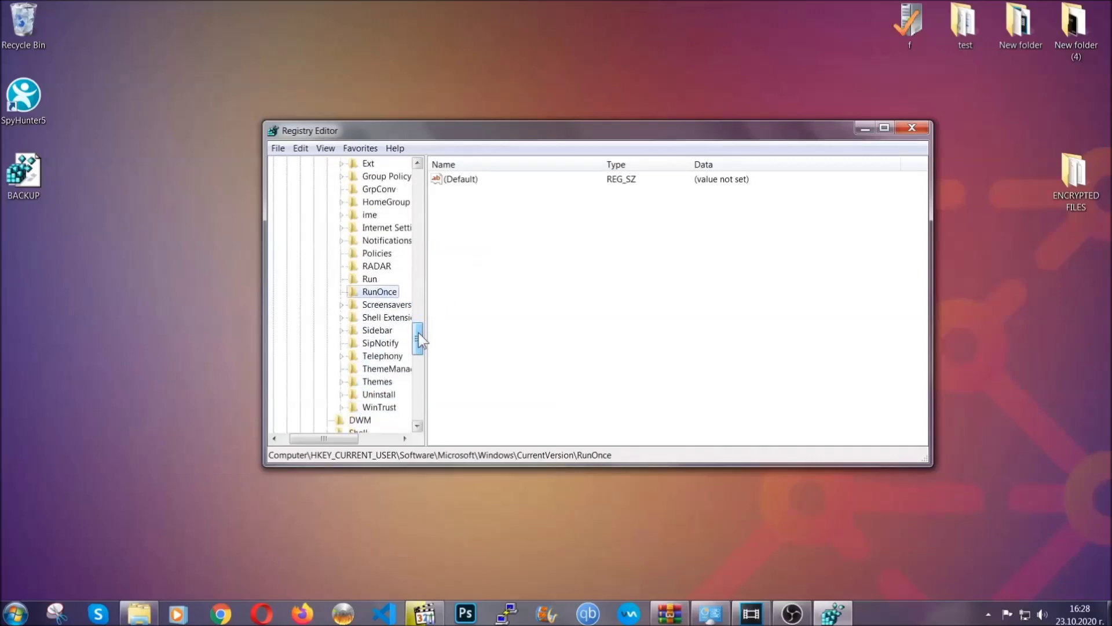
pyautogui.click(370, 279)
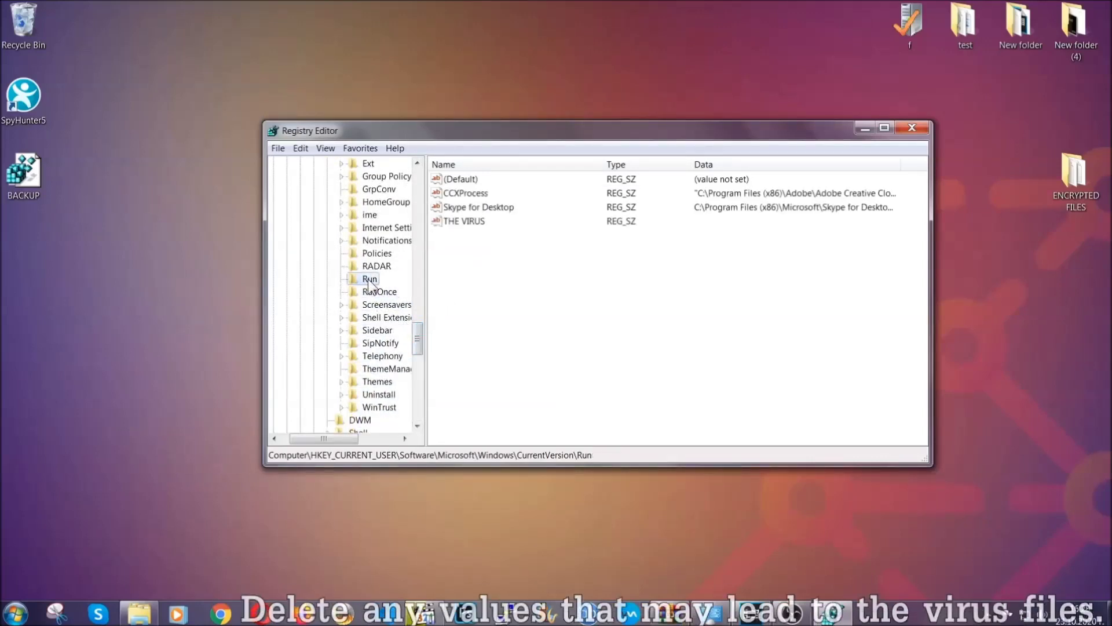
pyautogui.click(457, 222)
pyautogui.rightClick(456, 222)
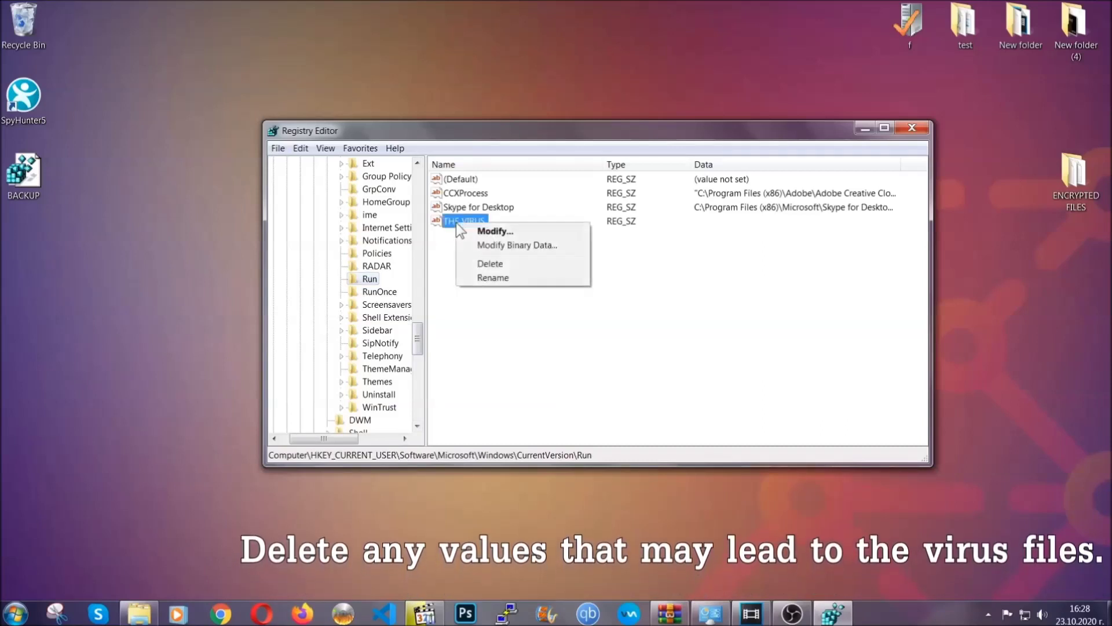
pyautogui.click(489, 264)
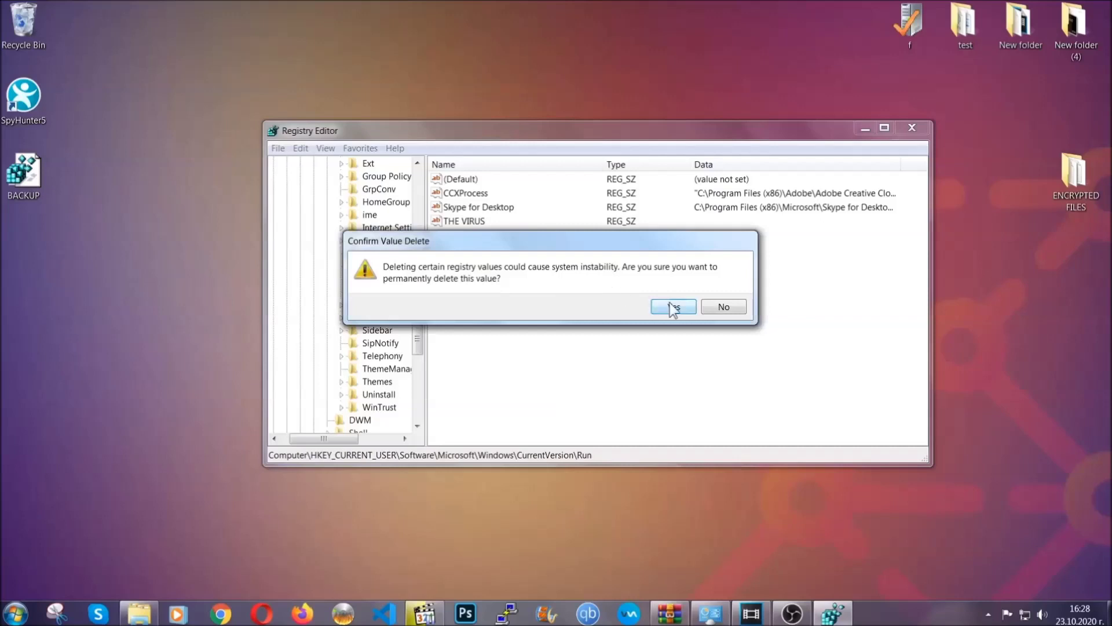
pyautogui.click(674, 307)
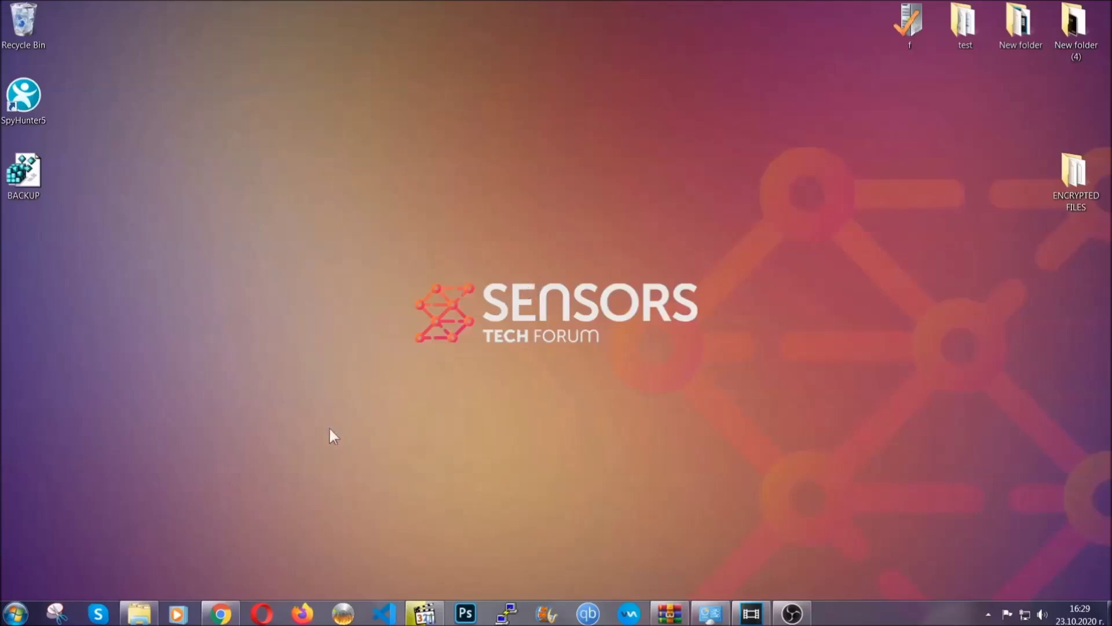
# Switch to Chrome showing the SensorsTechForum article on recovering ransomware-encrypted files.
pyautogui.click(222, 615)
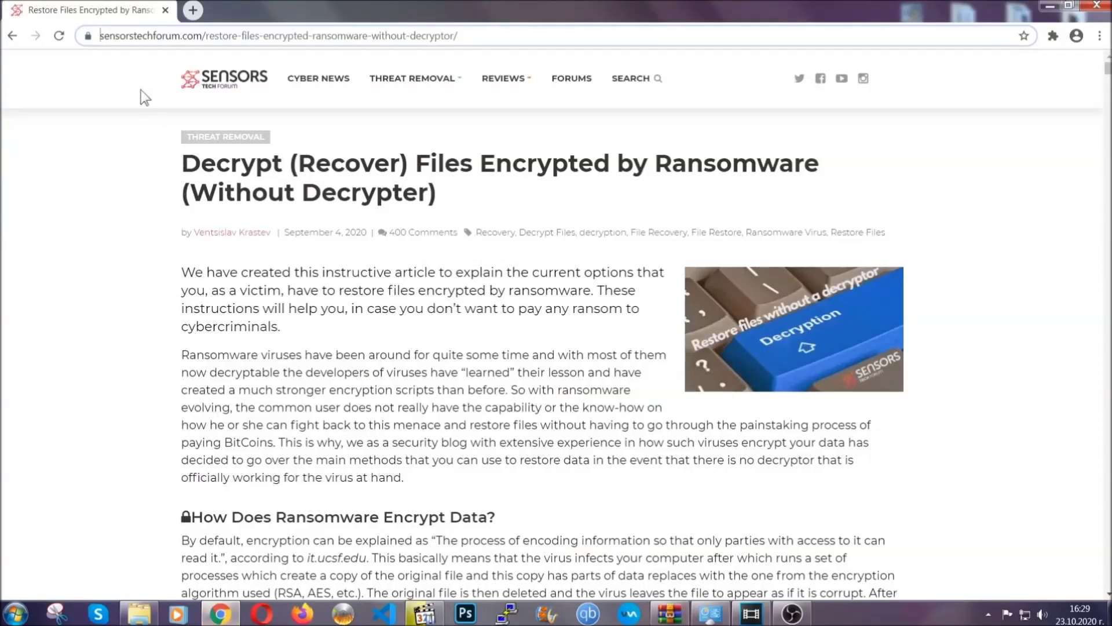
# Select the article's URL and expand 'Method 2 - Restore Data via Windows Backup'.
pyautogui.click(113, 36)
pyautogui.moveTo(100, 36); pyautogui.dragTo(501, 39)
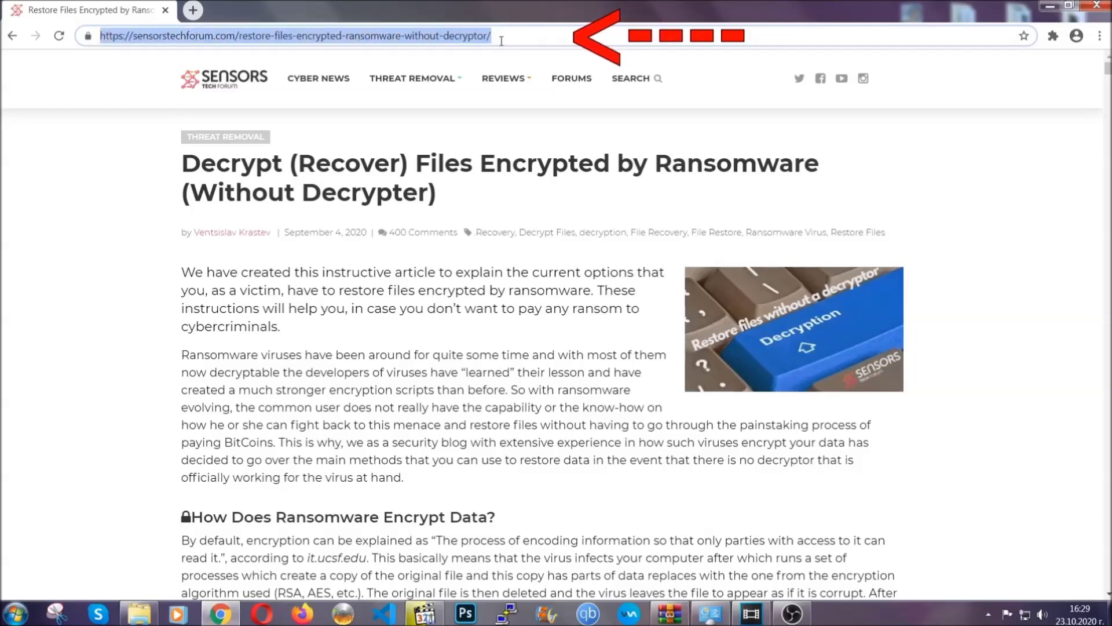
pyautogui.moveTo(505, 78)
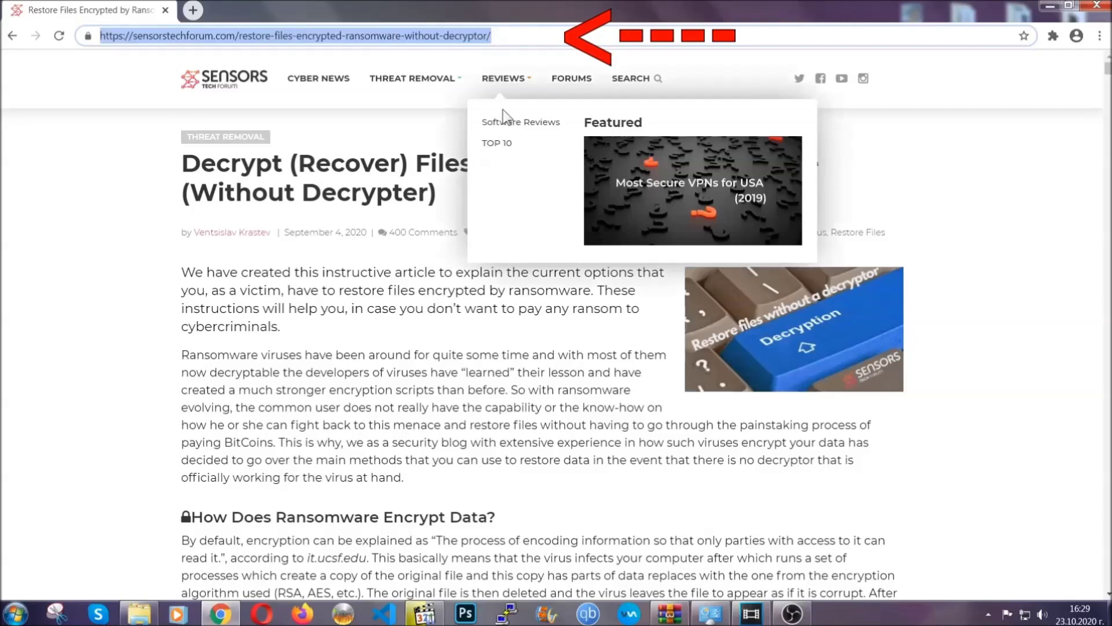
pyautogui.scroll(-3, 573, 316)
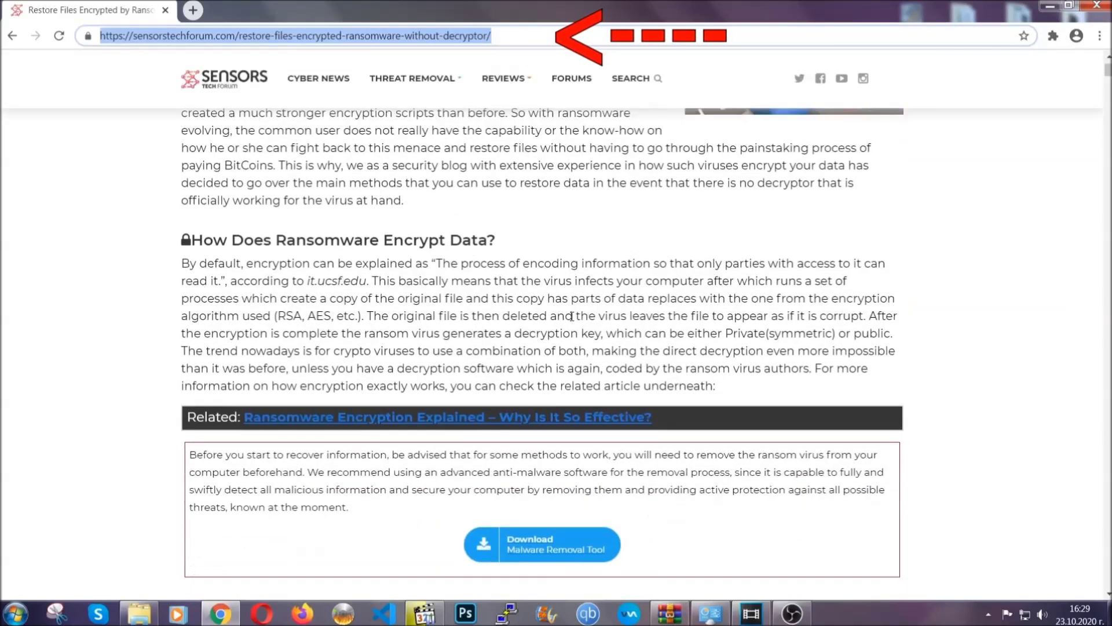
pyautogui.scroll(-3, 573, 316)
pyautogui.scroll(-2, 572, 315)
pyautogui.scroll(-2, 573, 316)
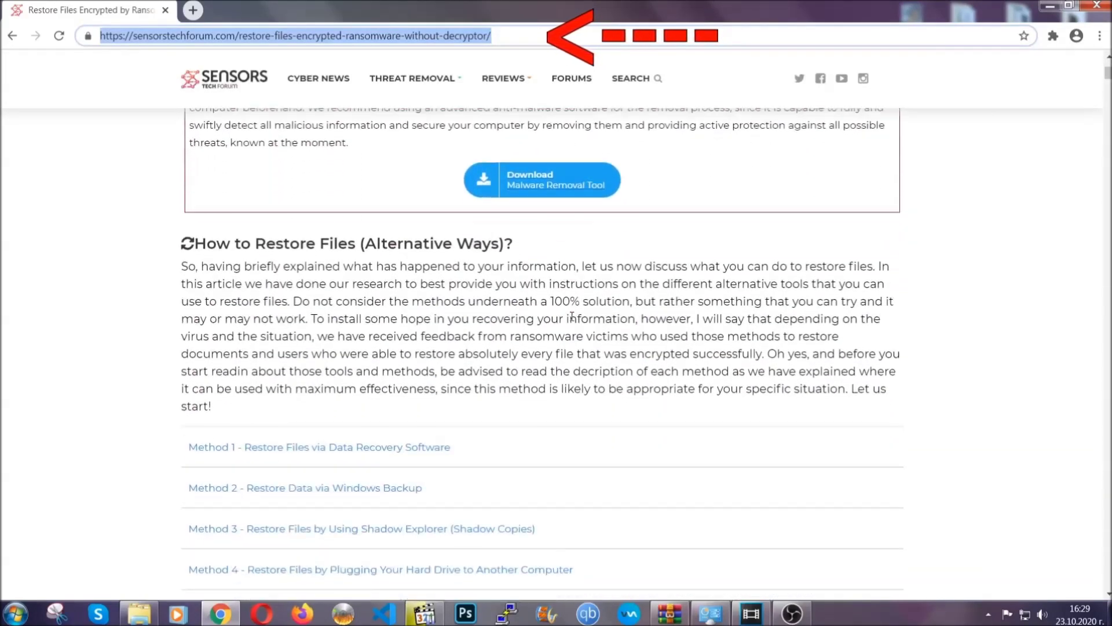
pyautogui.scroll(-2, 573, 316)
pyautogui.scroll(-3, 572, 315)
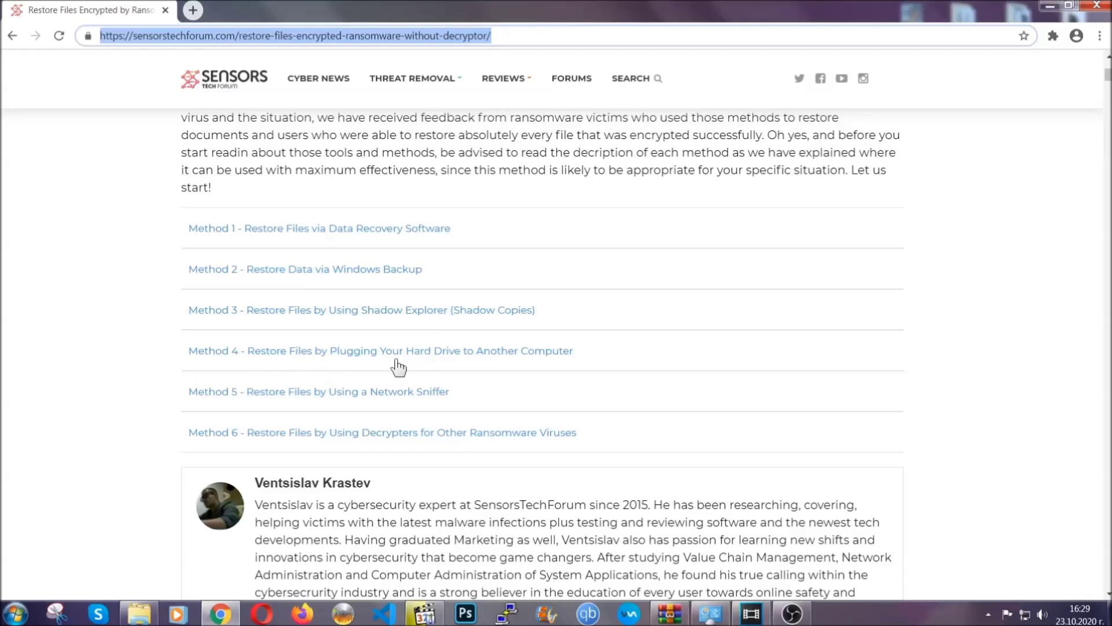
pyautogui.click(346, 269)
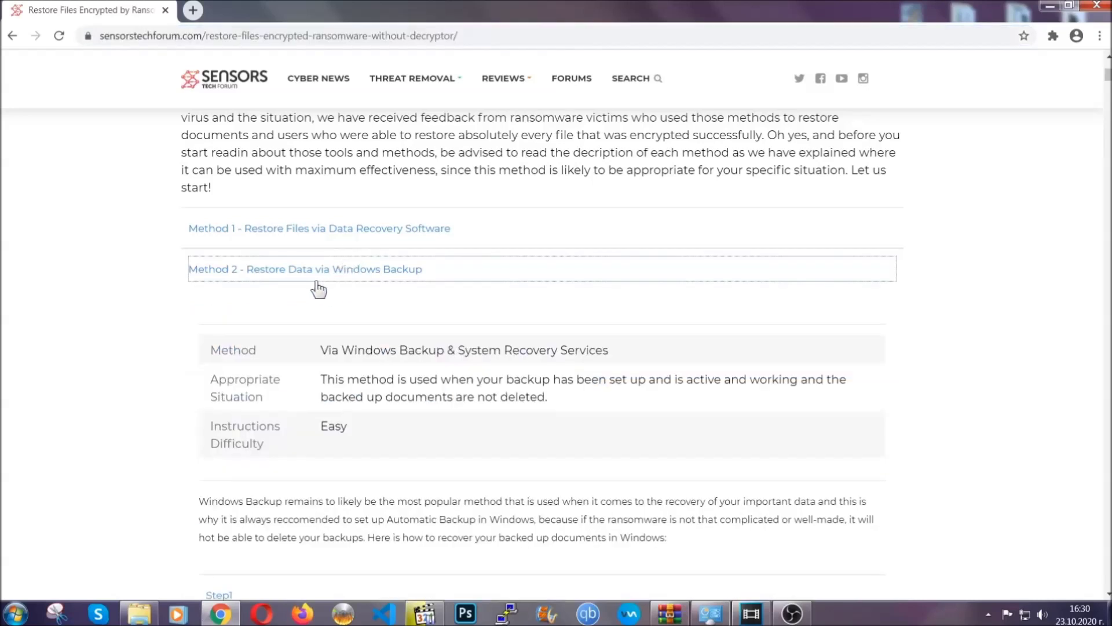
# Expand Step1, Step2 and Step3 of the Windows Backup method, then minimize Chrome.
pyautogui.moveTo(321, 350); pyautogui.dragTo(391, 431)
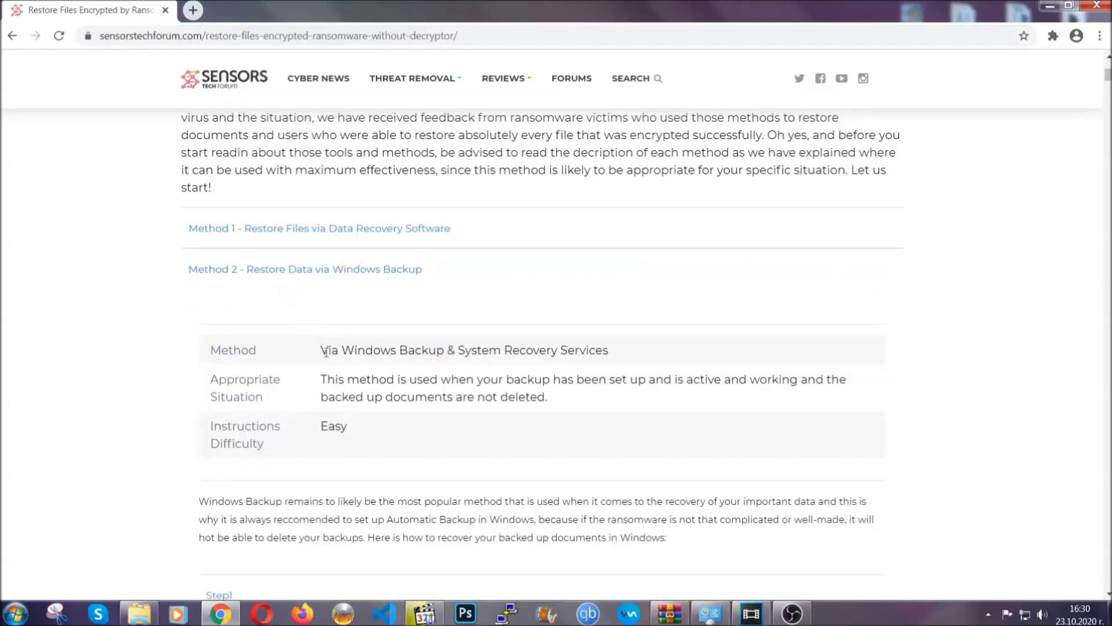
pyautogui.click(393, 435)
pyautogui.scroll(-3, 397, 433)
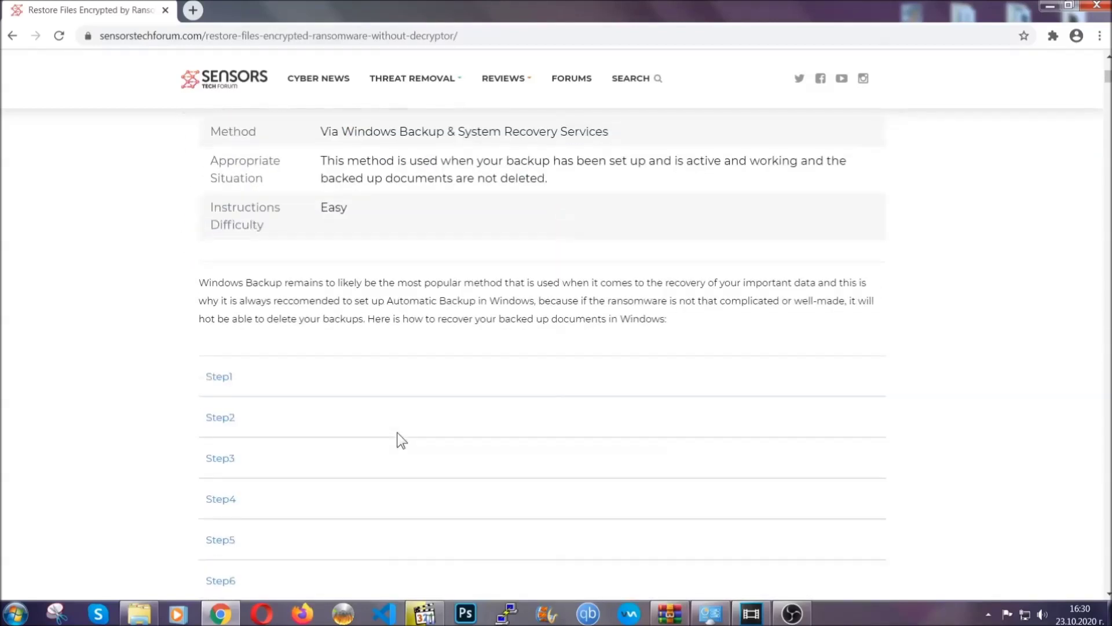
pyautogui.scroll(-1, 397, 432)
pyautogui.click(228, 303)
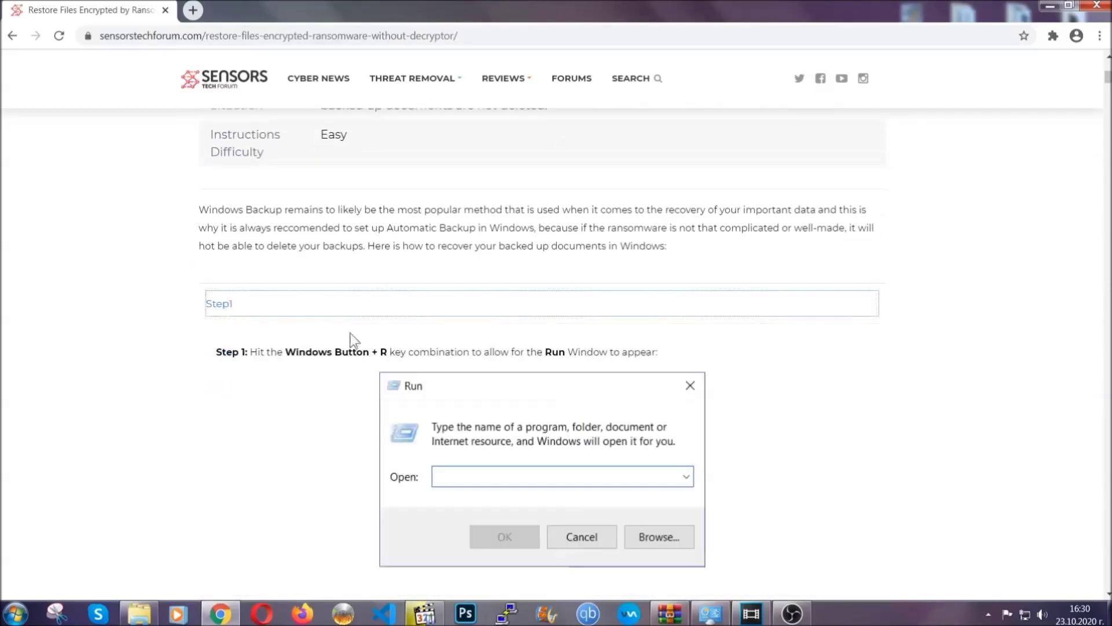
pyautogui.scroll(-2, 521, 360)
pyautogui.scroll(-1, 520, 360)
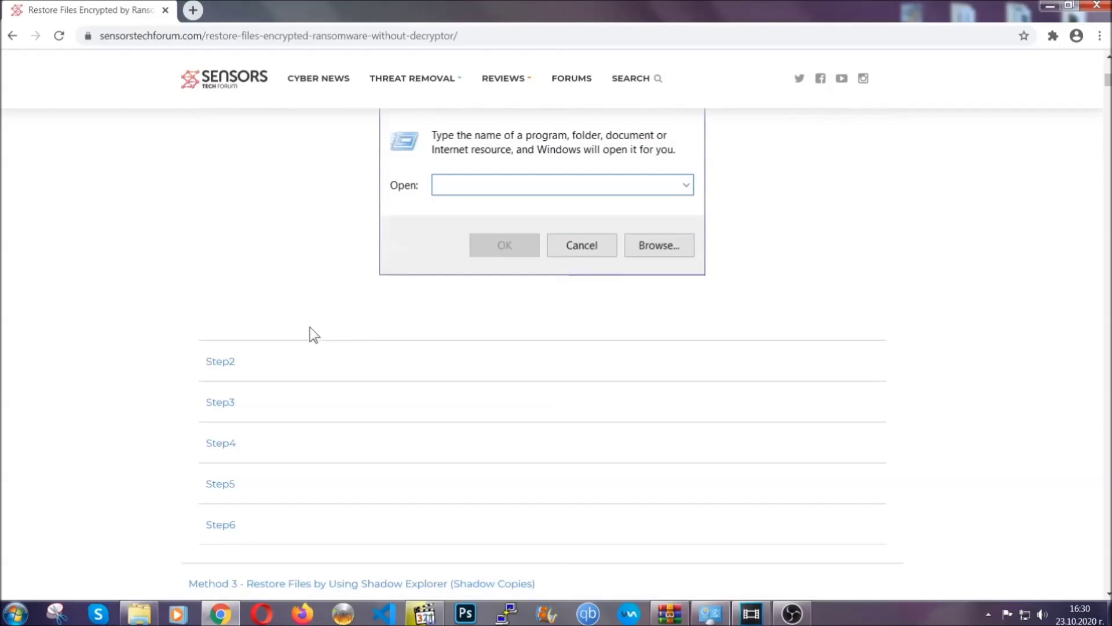
pyautogui.click(261, 364)
pyautogui.scroll(-3, 464, 381)
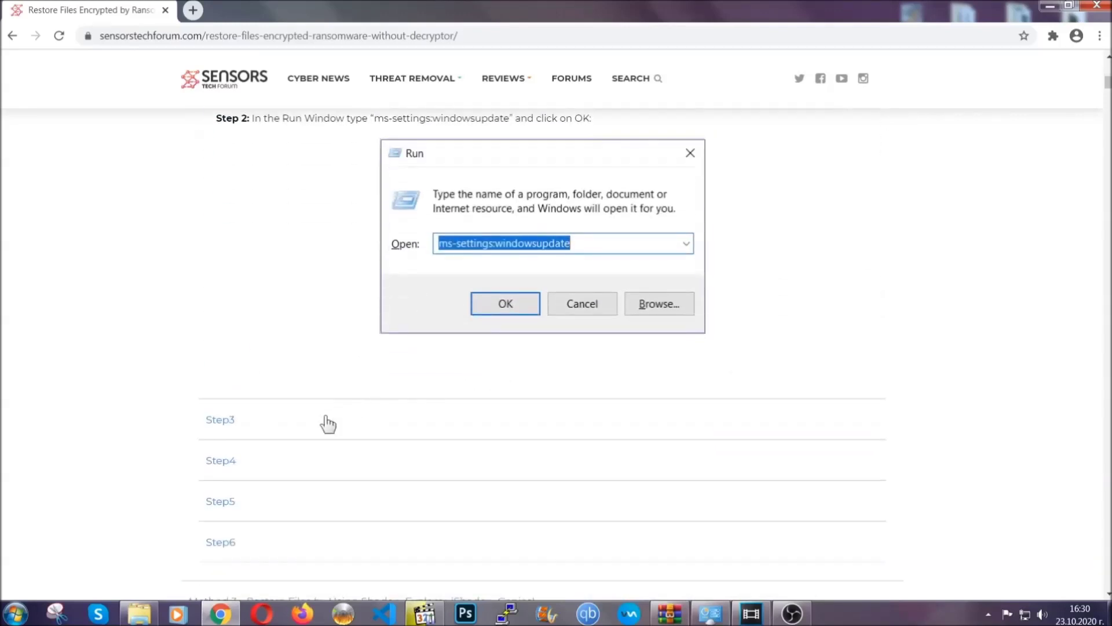
pyautogui.click(329, 422)
pyautogui.scroll(-3, 494, 398)
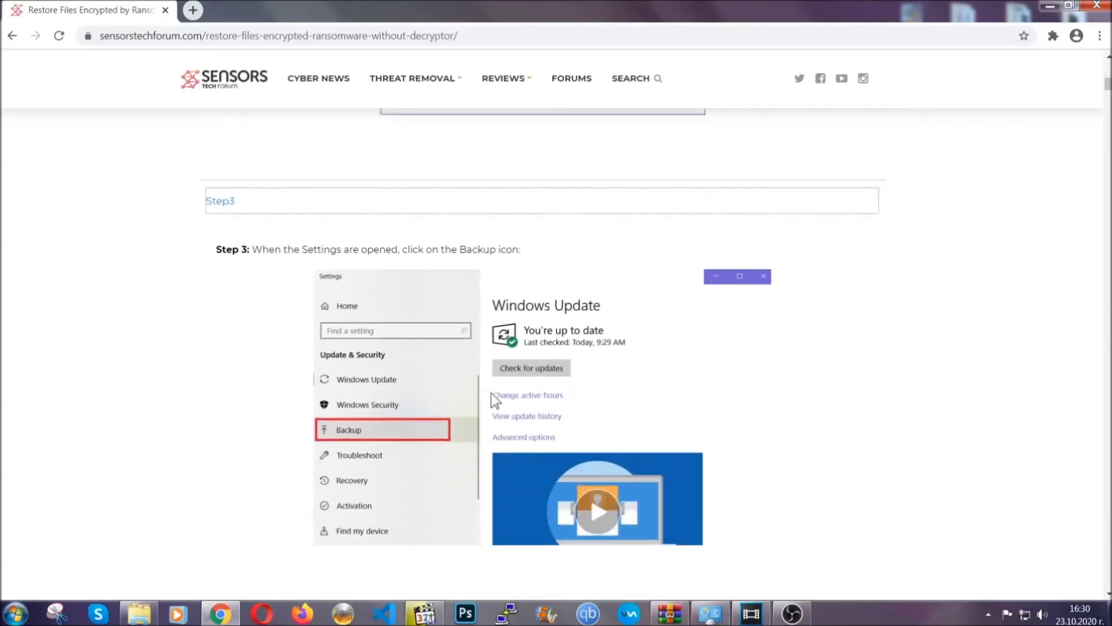
pyautogui.scroll(-3, 491, 394)
pyautogui.scroll(-1, 489, 396)
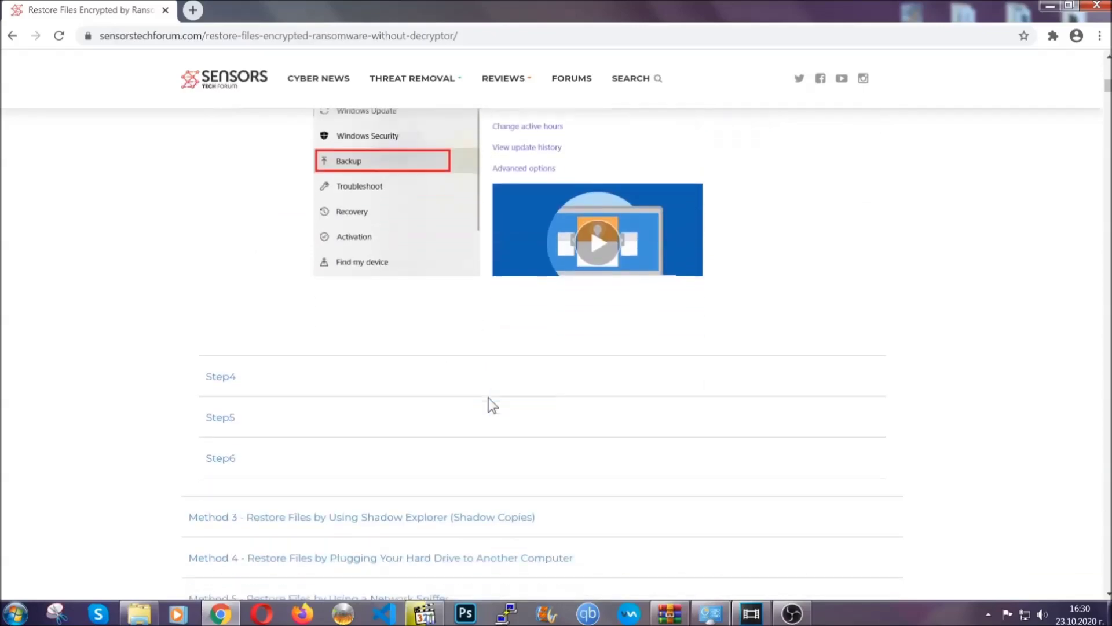
pyautogui.scroll(-3, 489, 398)
pyautogui.scroll(-3, 488, 397)
pyautogui.scroll(-3, 489, 398)
pyautogui.scroll(-2, 489, 397)
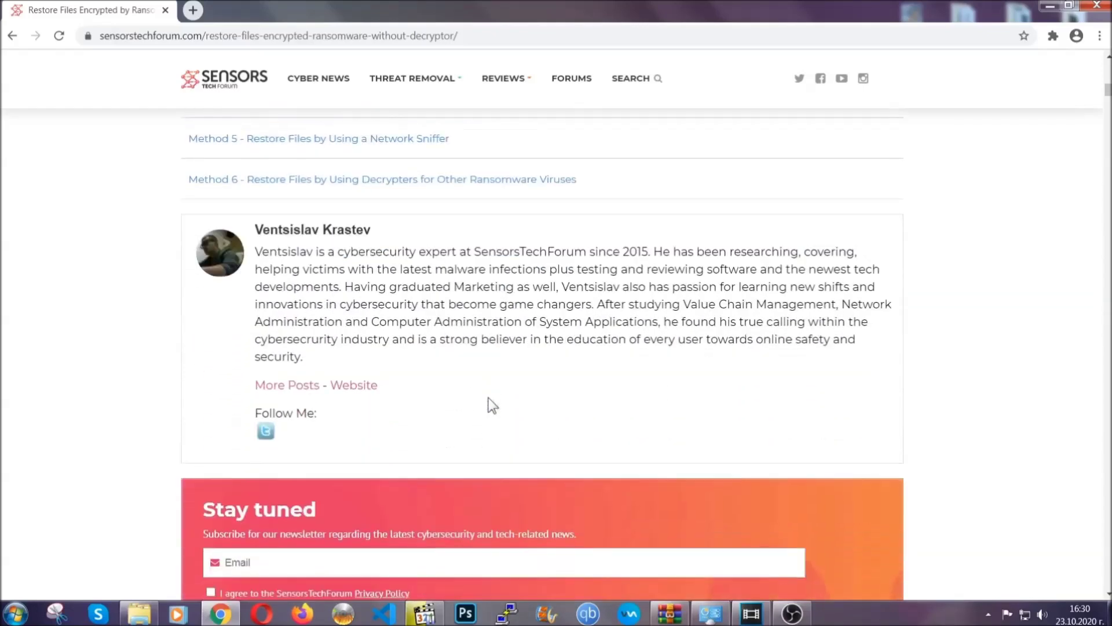
pyautogui.scroll(5, 489, 397)
pyautogui.scroll(8, 488, 397)
pyautogui.scroll(6, 486, 410)
pyautogui.scroll(6, 486, 413)
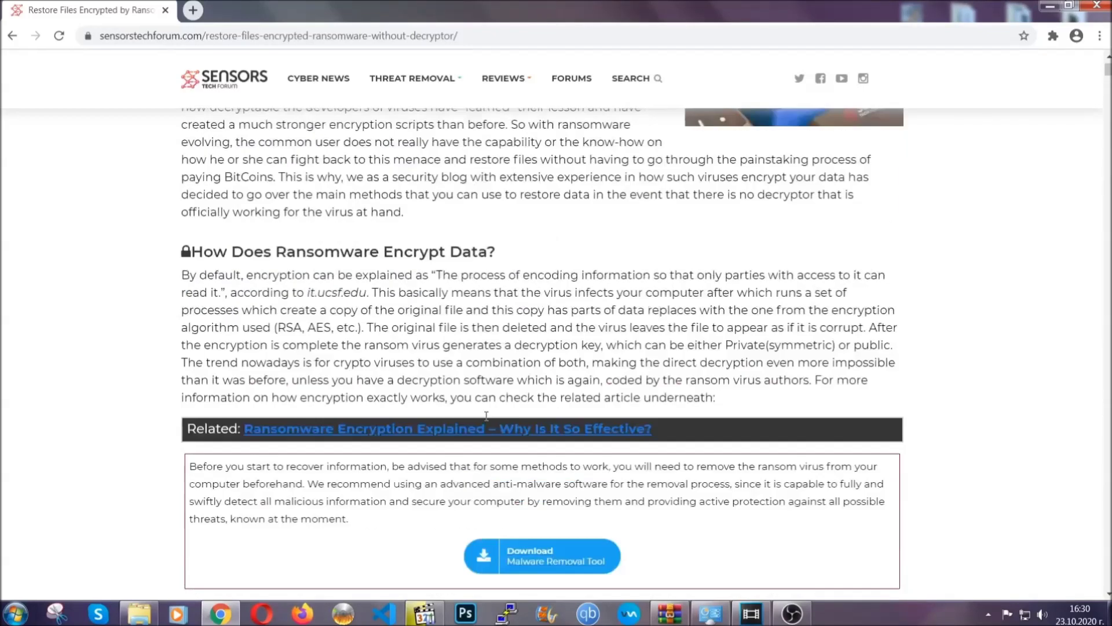
pyautogui.scroll(3, 486, 416)
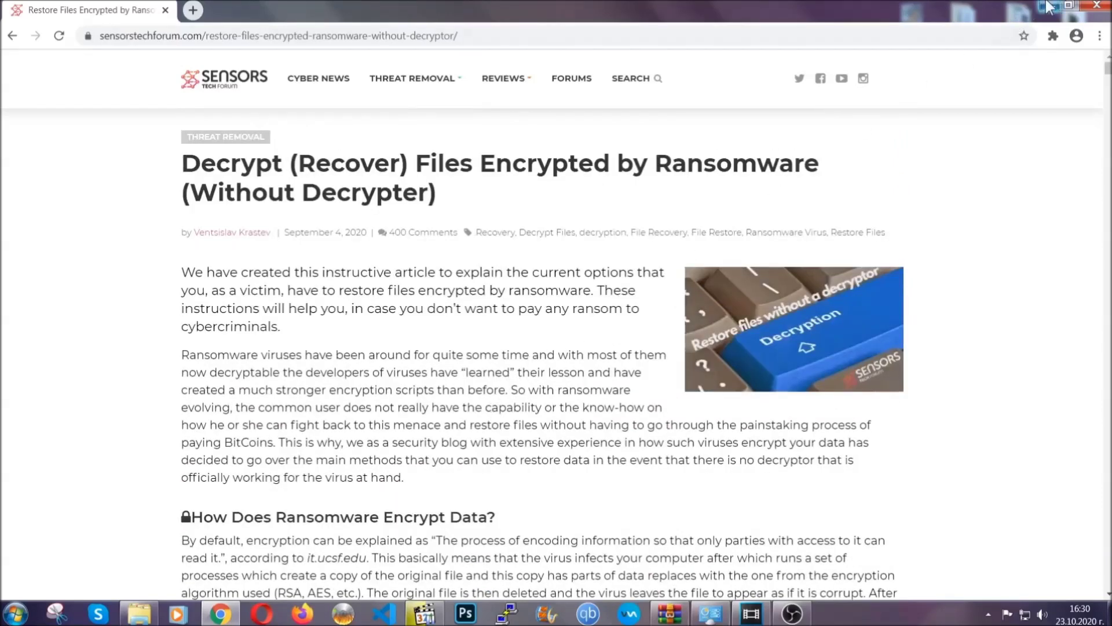
pyautogui.click(1049, 7)
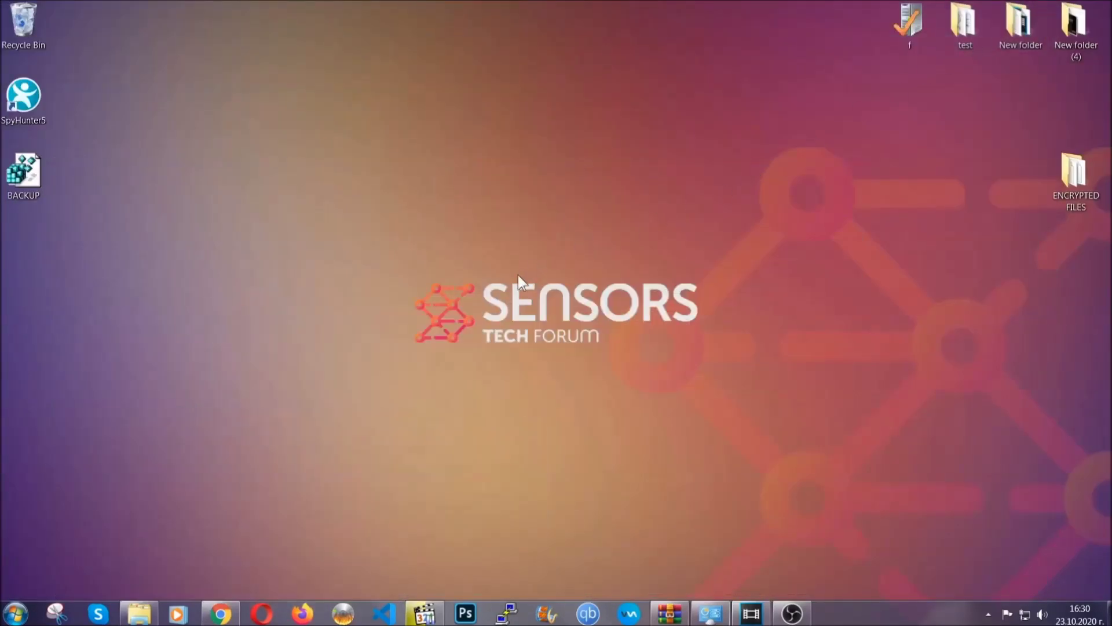